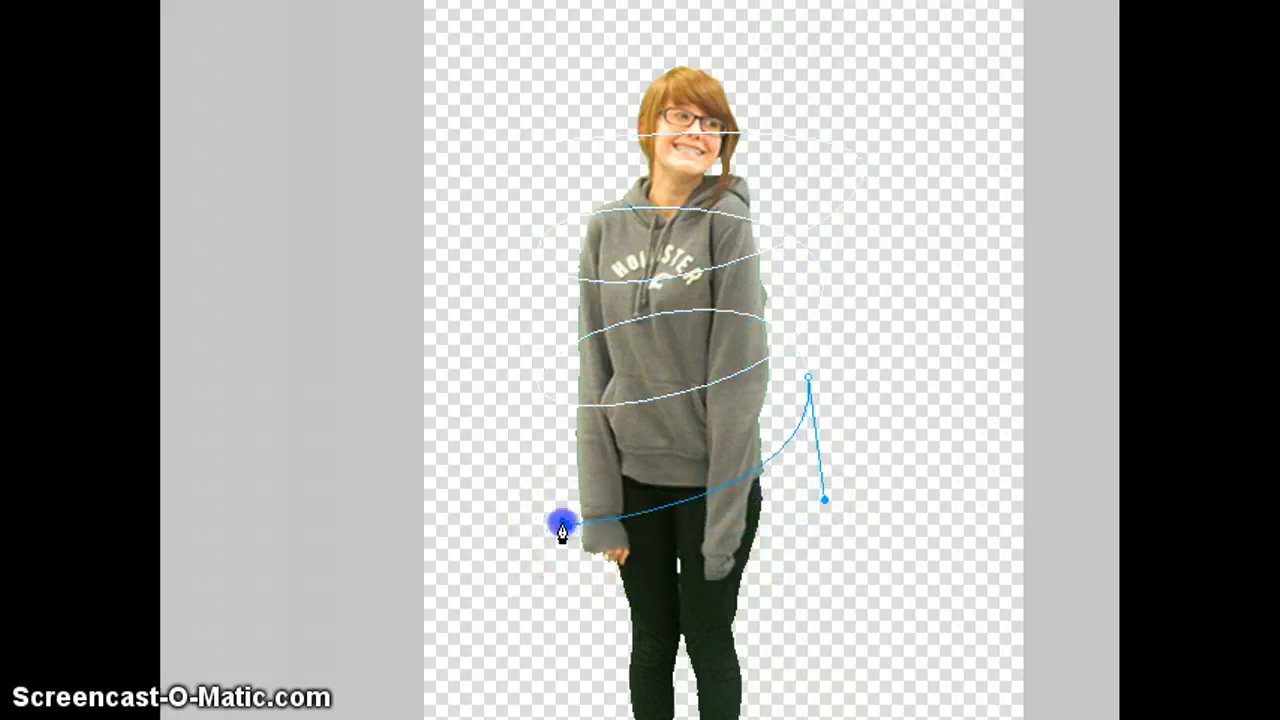
# - Finish the open spiral path around the figure with the Pen tool, adding curved loops past the hips and ending beside the knees
pyautogui.moveTo(565, 523); pyautogui.dragTo(562, 464)
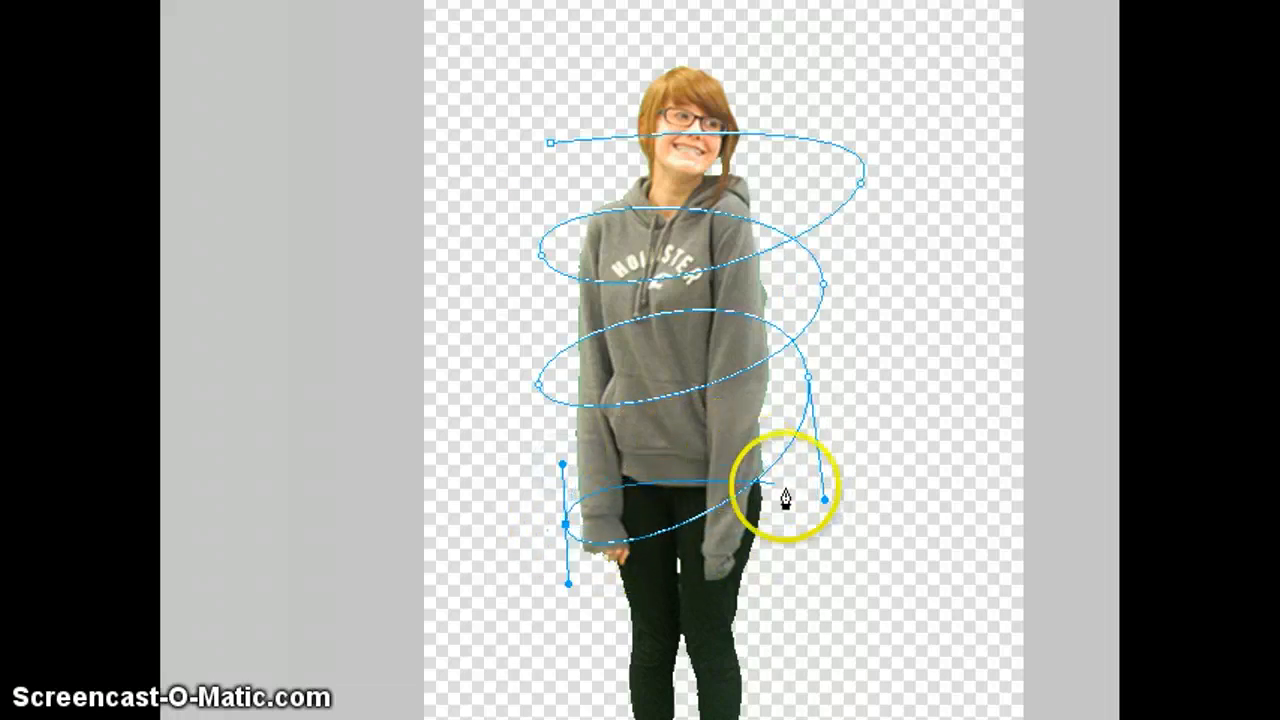
pyautogui.moveTo(838, 562); pyautogui.dragTo(808, 652)
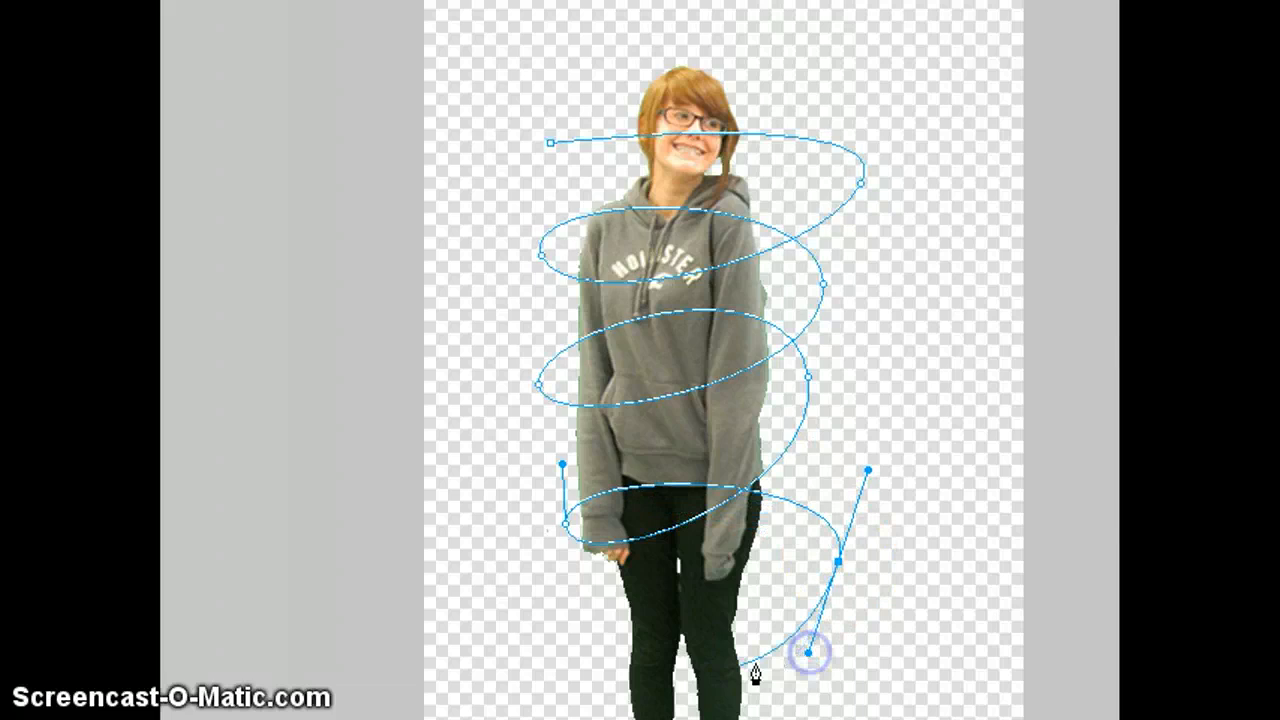
pyautogui.click(546, 681)
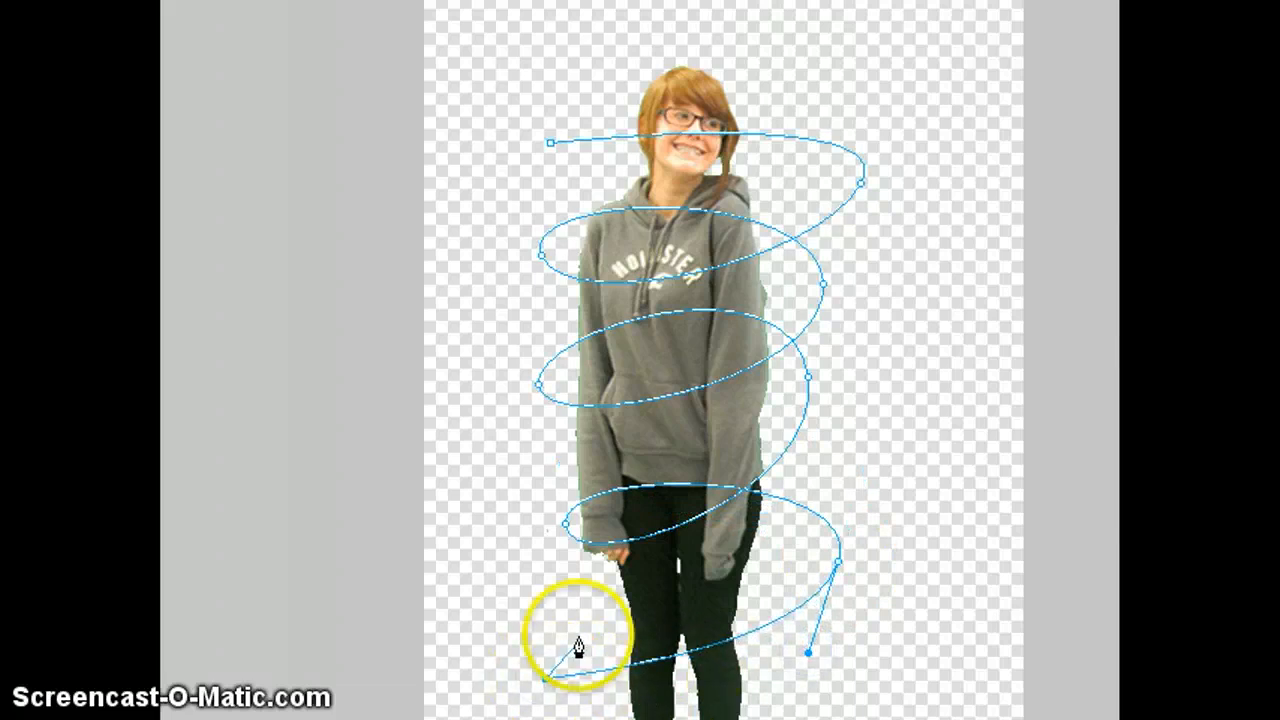
pyautogui.click(545, 679)
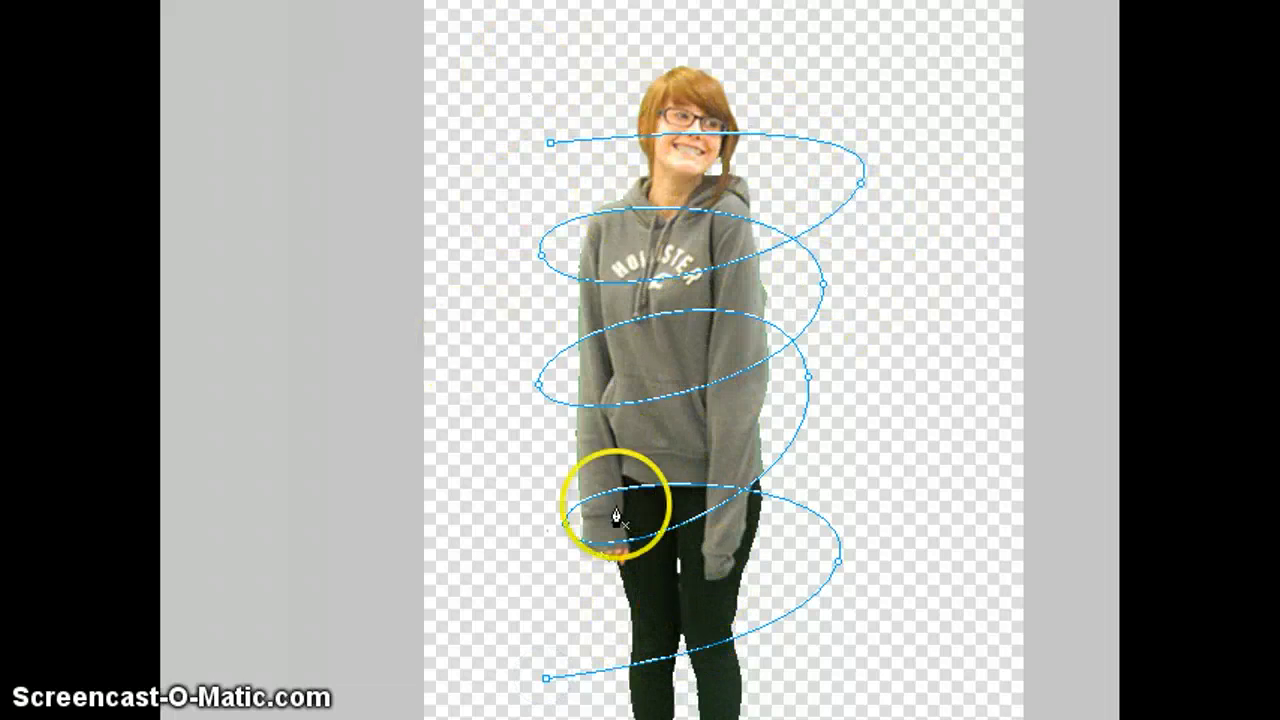
# - Add a text block reading "The Best Media student in the world" at the start of the spiral, beside the figure's head
pyautogui.press('t')
pyautogui.click(558, 120)
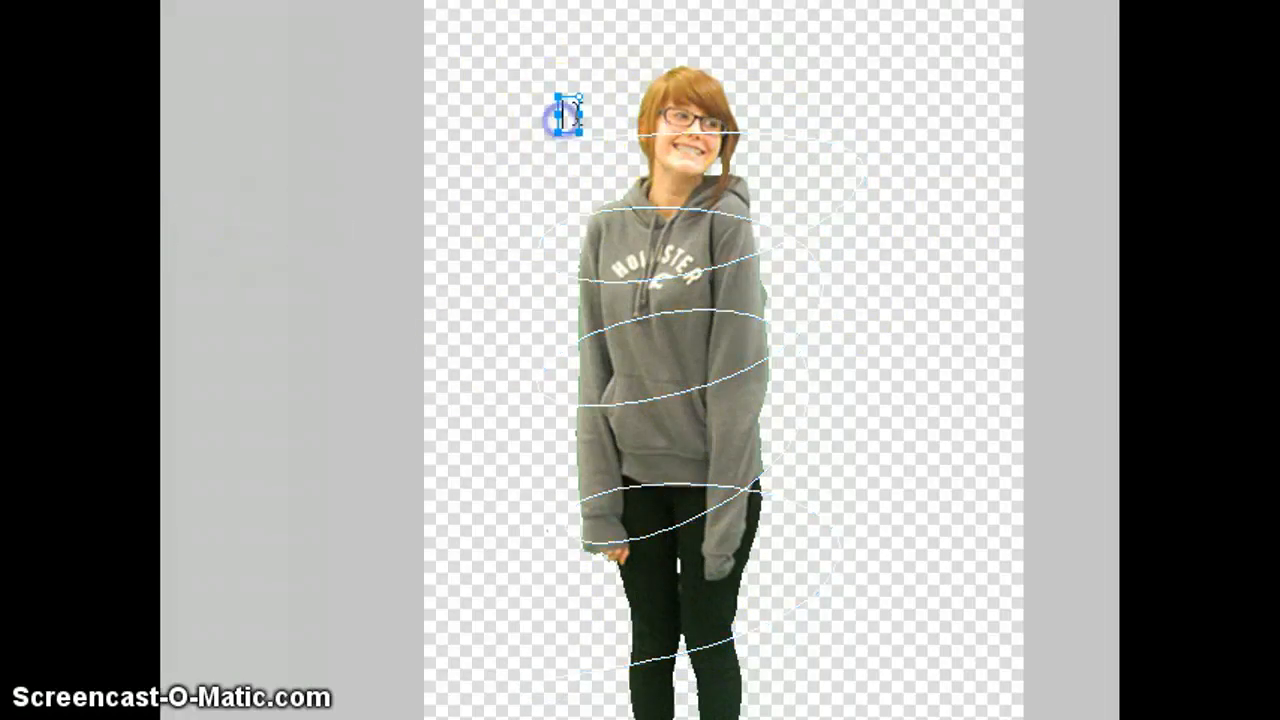
pyautogui.write('http://vimeo.com/38032050')
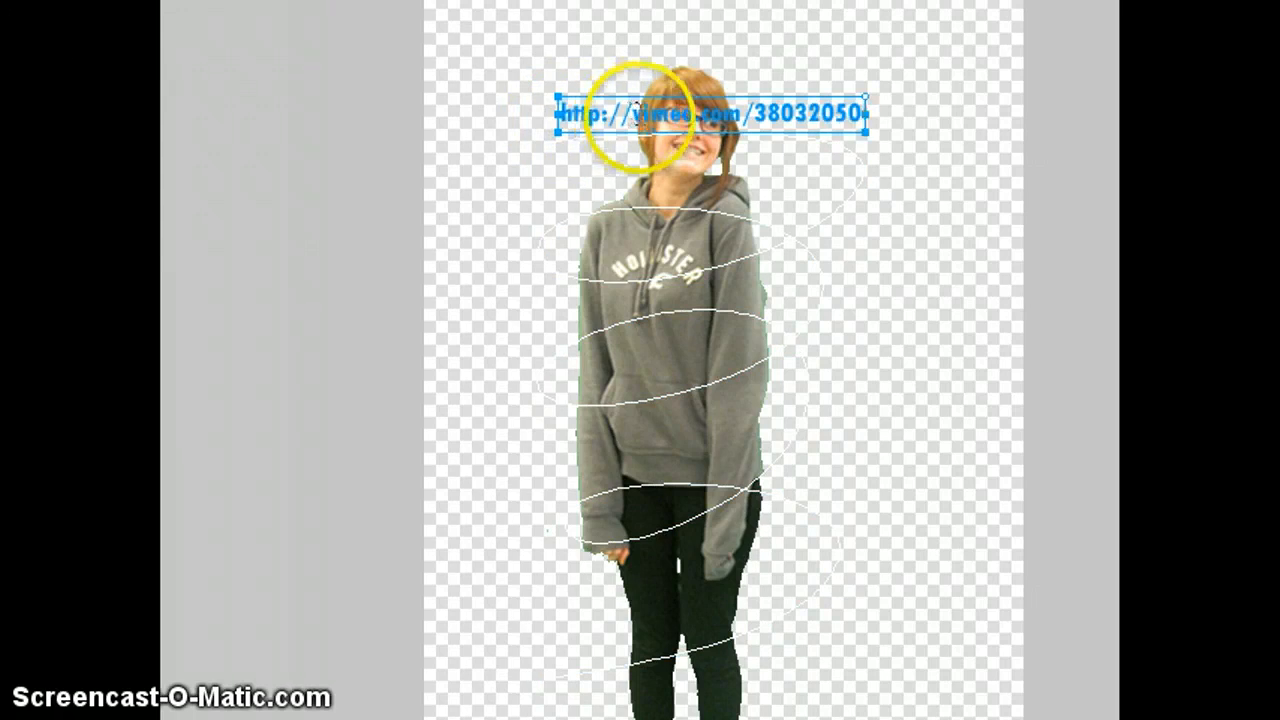
pyautogui.moveTo(864, 117); pyautogui.dragTo(525, 125)
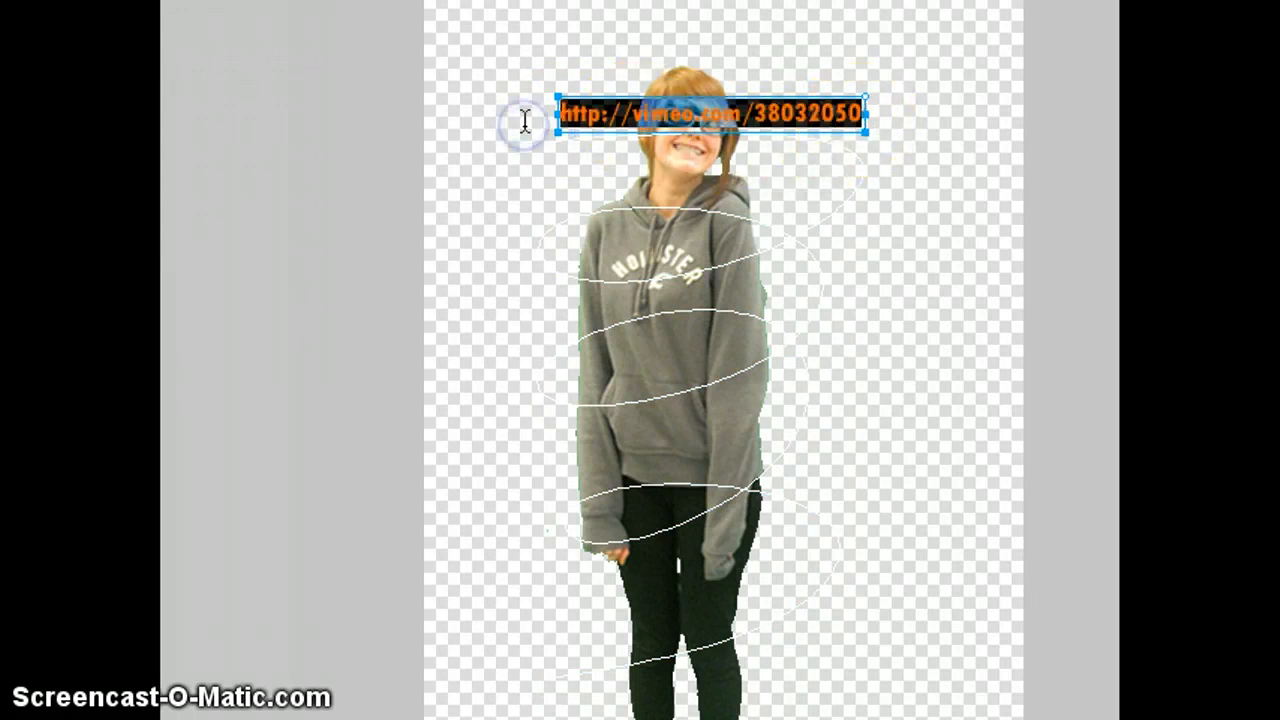
pyautogui.press('BackSpace')
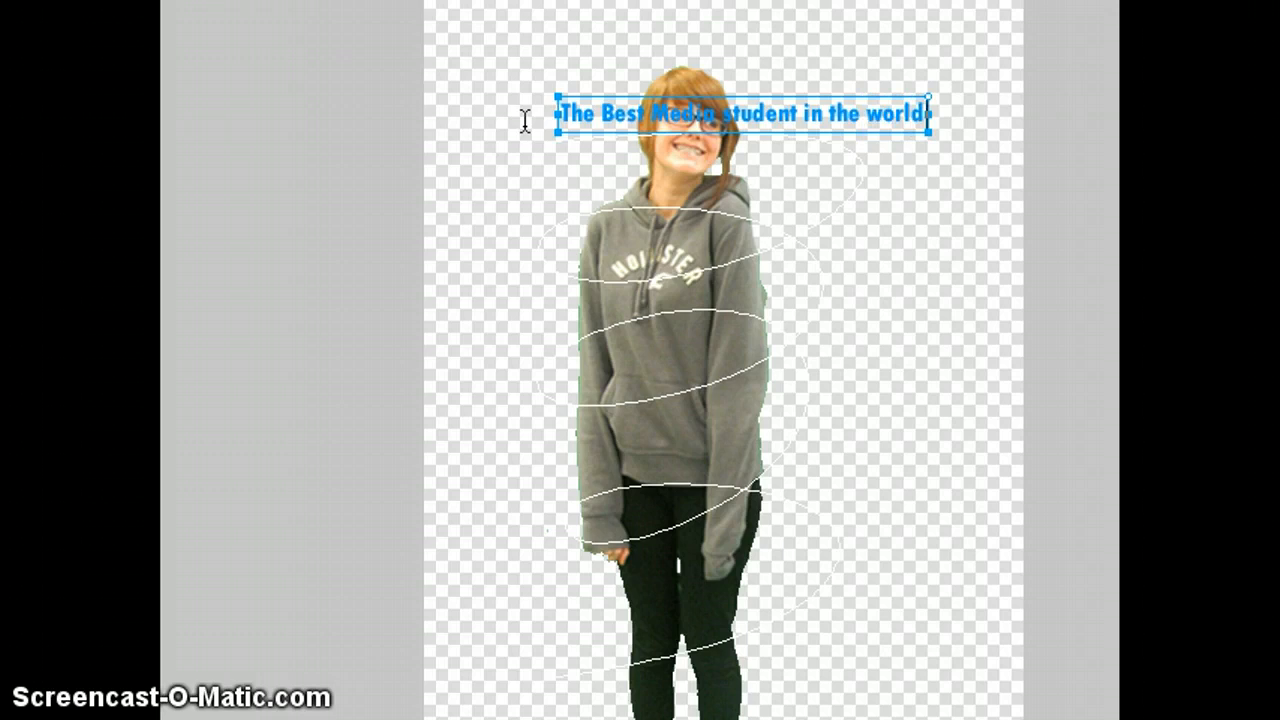
pyautogui.click(591, 117)
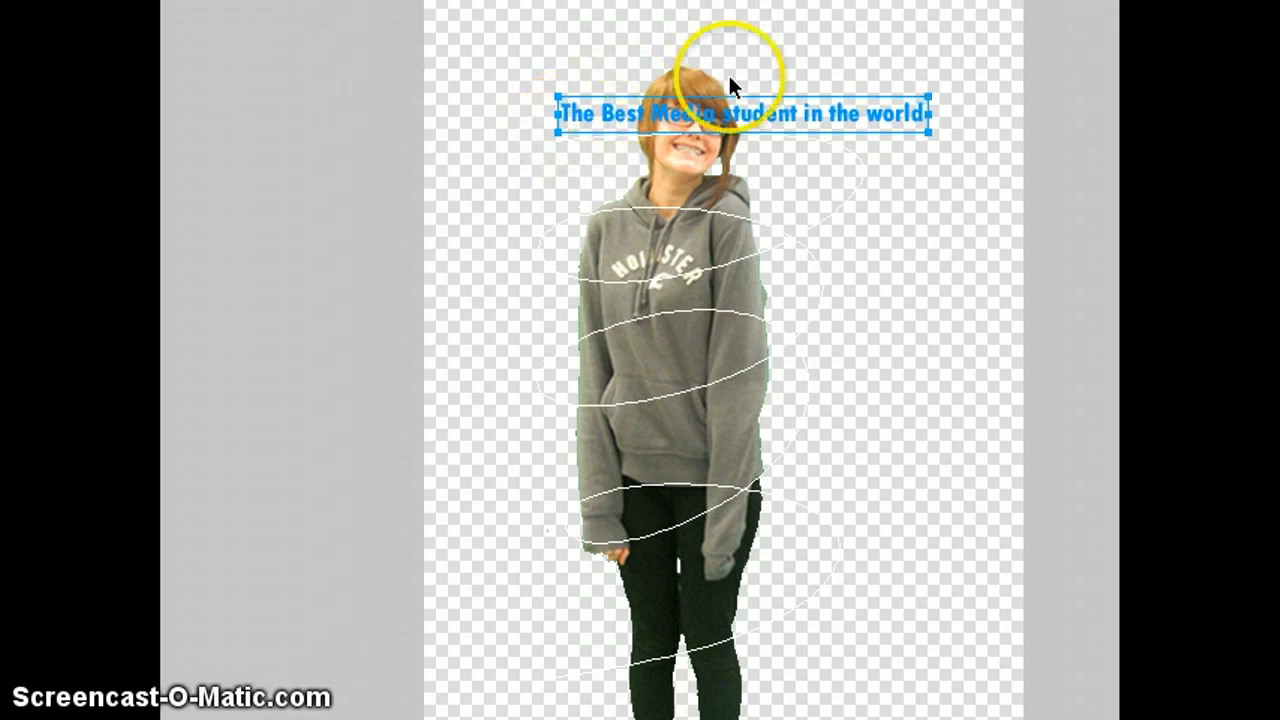
pyautogui.moveTo(737, 114)
pyautogui.mouseDown()
pyautogui.moveTo(691, 163)
pyautogui.moveTo(700, 187)
pyautogui.moveTo(731, 197)
pyautogui.moveTo(719, 114)
pyautogui.moveTo(732, 114)
pyautogui.mouseUp()
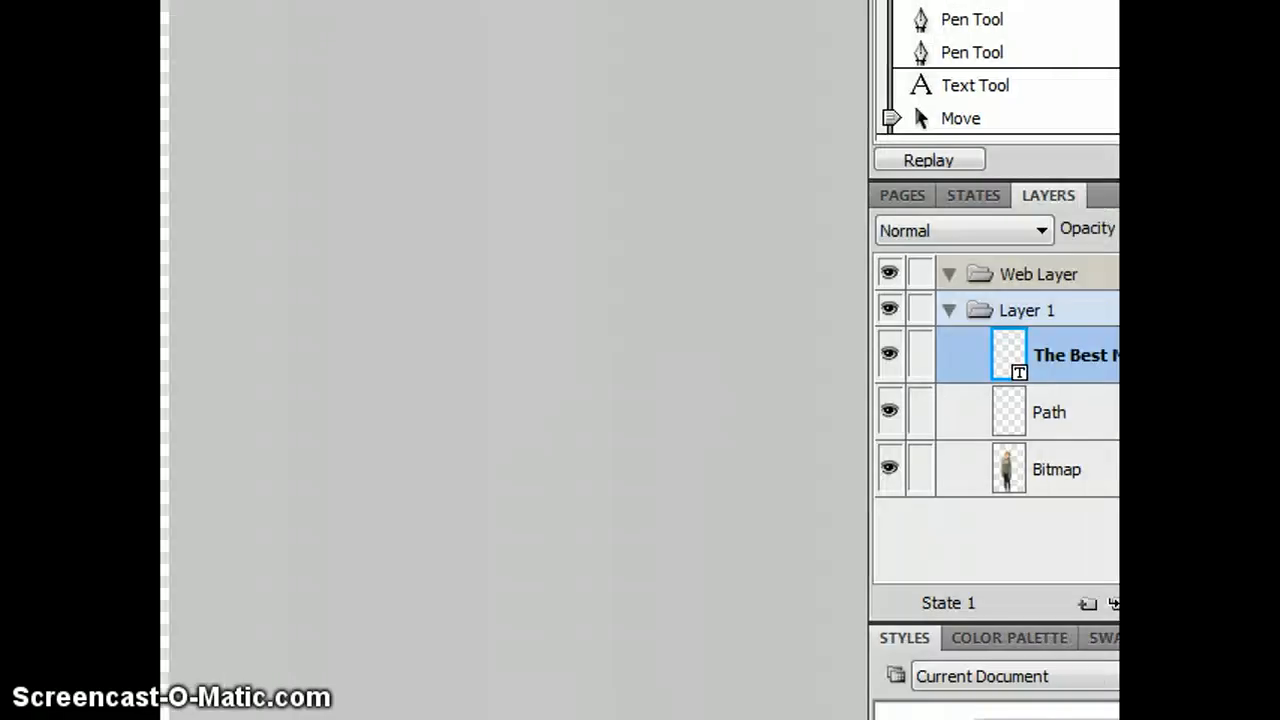
# - Select the spiral path together with the text block and attach the text to the path
pyautogui.keyDown('shift'); pyautogui.click(1085, 418); pyautogui.keyUp('shift')
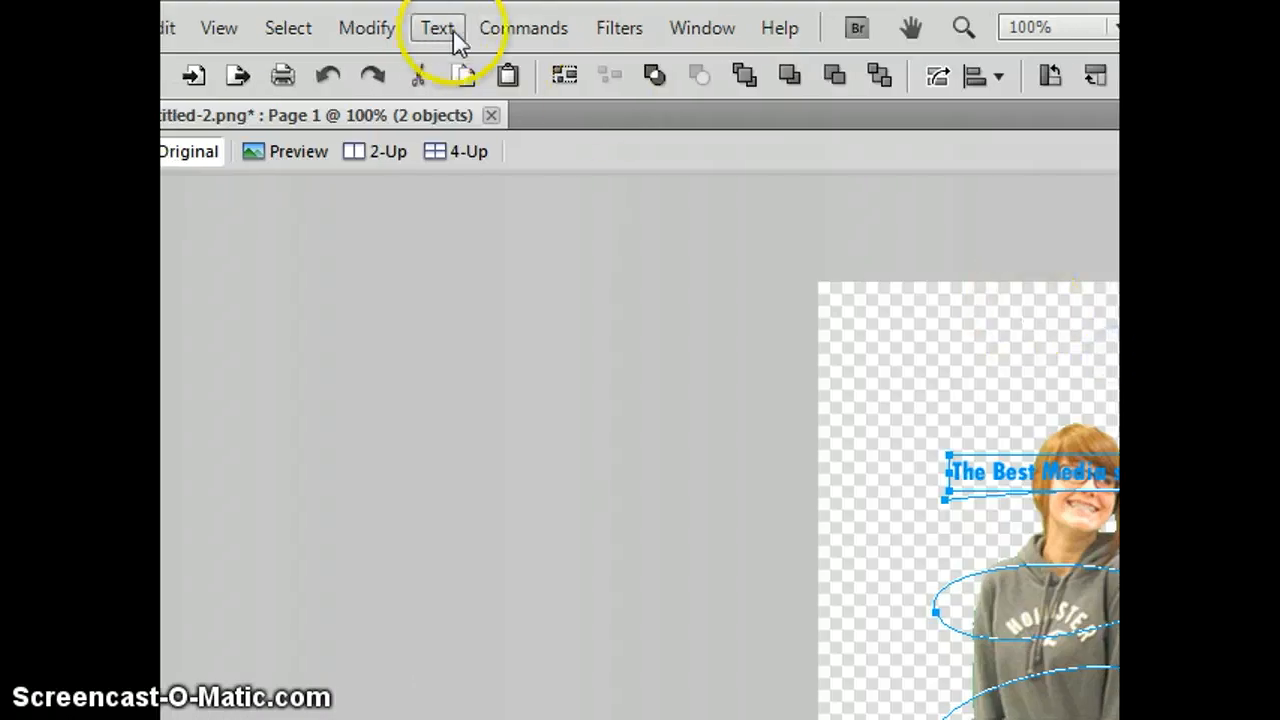
pyautogui.click(456, 36)
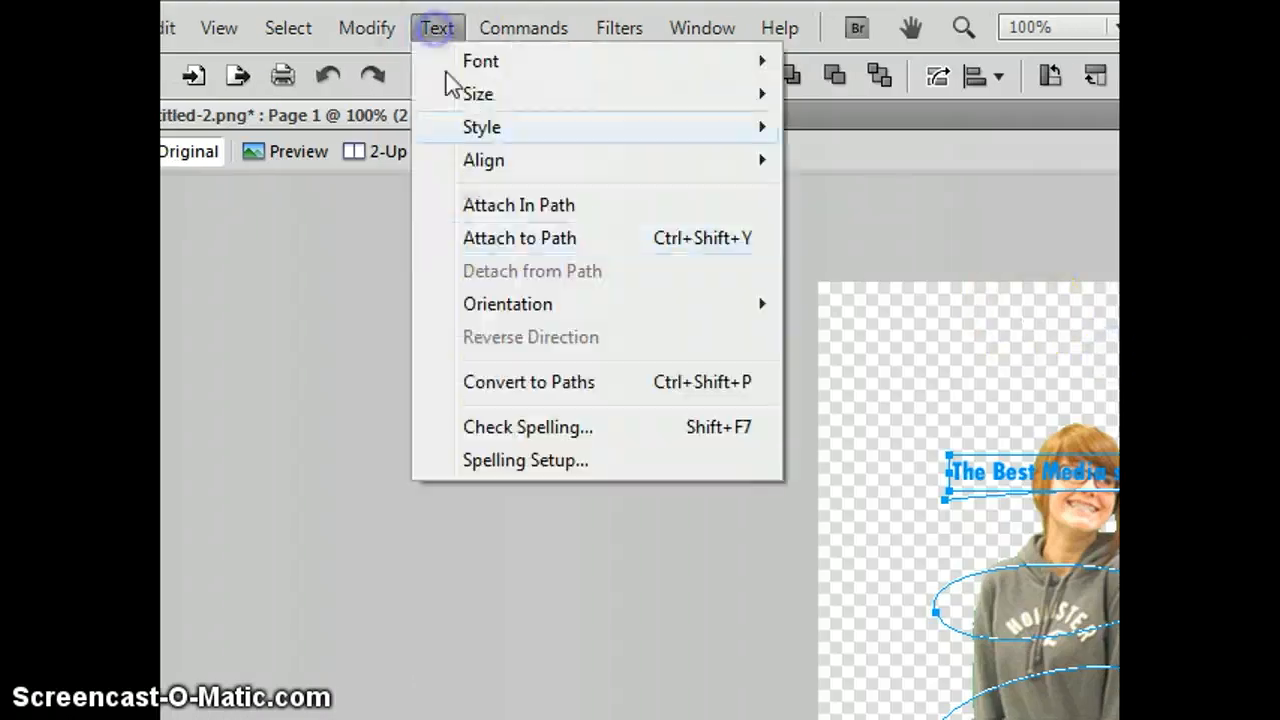
pyautogui.click(548, 239)
pyautogui.click(1071, 486)
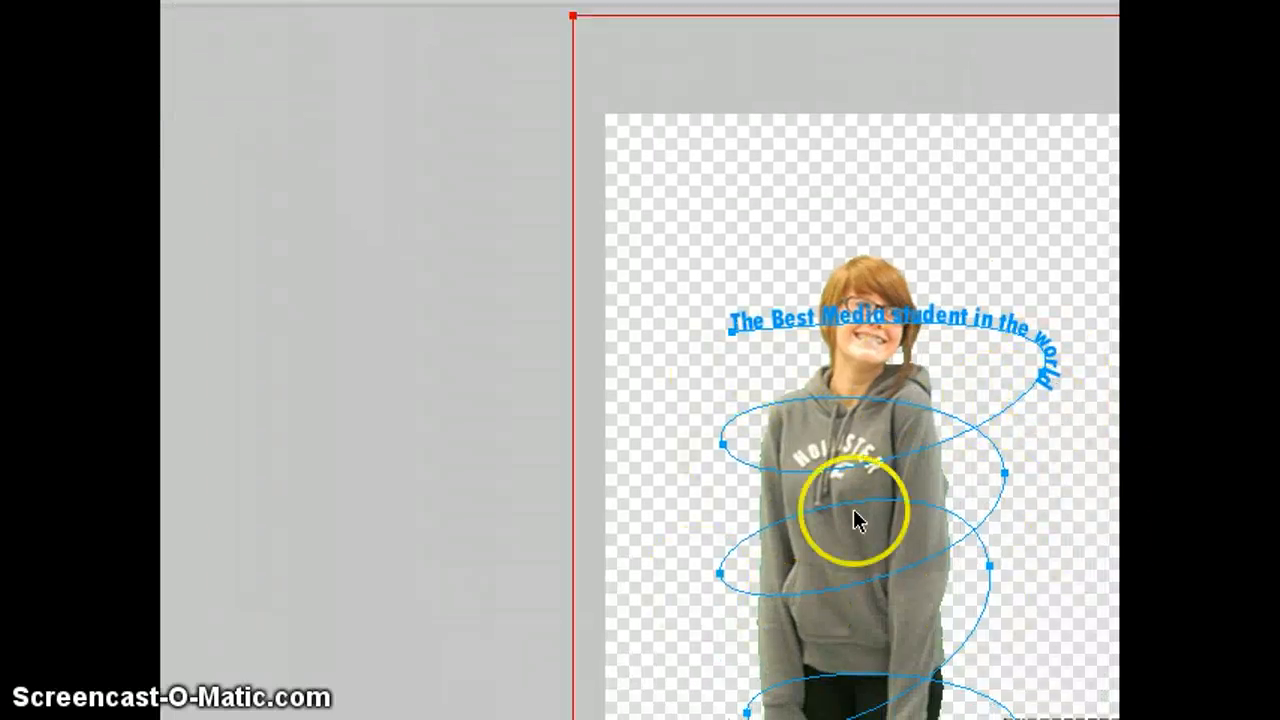
# - Copy the whole phrase on the path and paste it repeatedly at the end until the text fills the spiral
pyautogui.click(1050, 379)
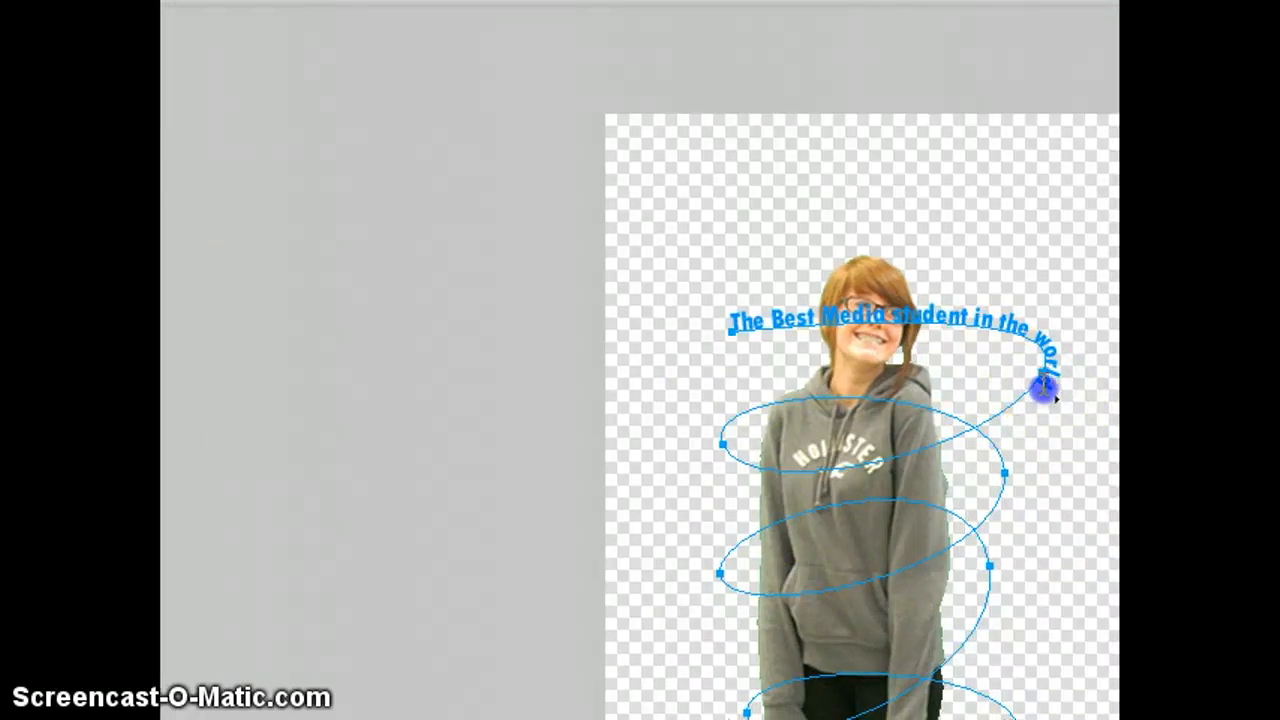
pyautogui.moveTo(1050, 390); pyautogui.dragTo(671, 303)
pyautogui.hotkey('ctrl', 'c')
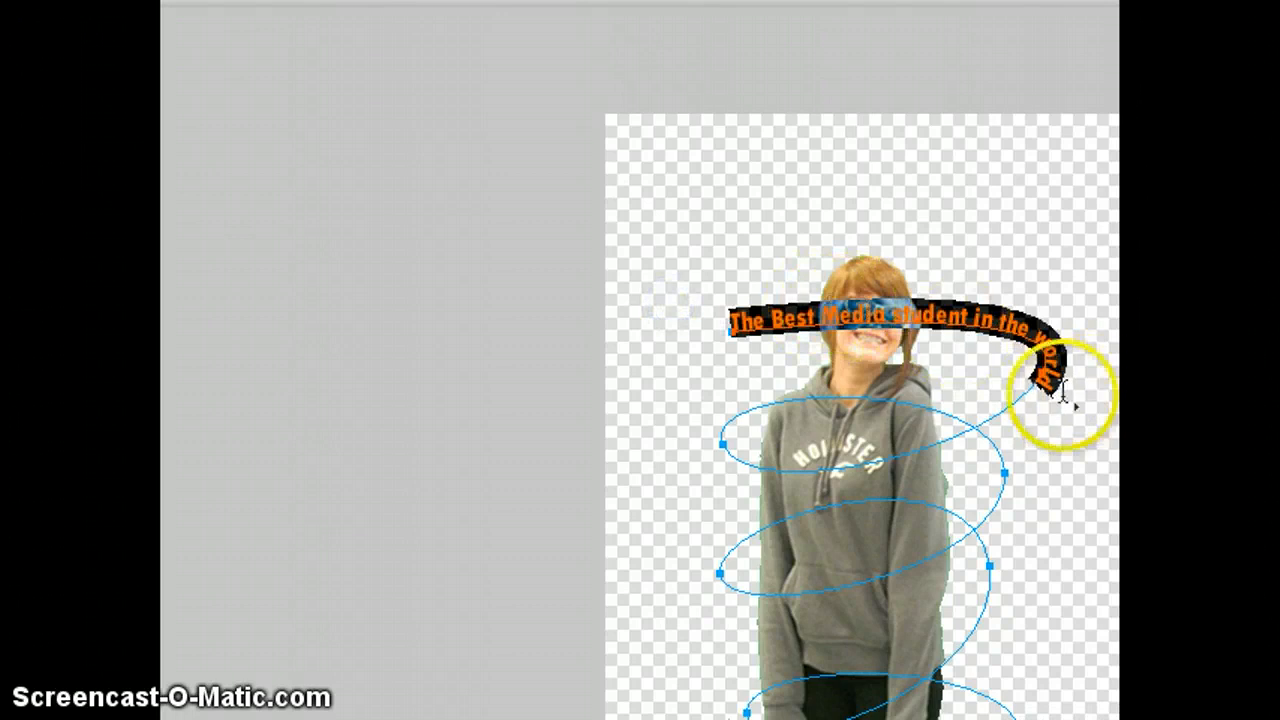
pyautogui.click(1041, 393)
pyautogui.hotkey('ctrl', 'v')
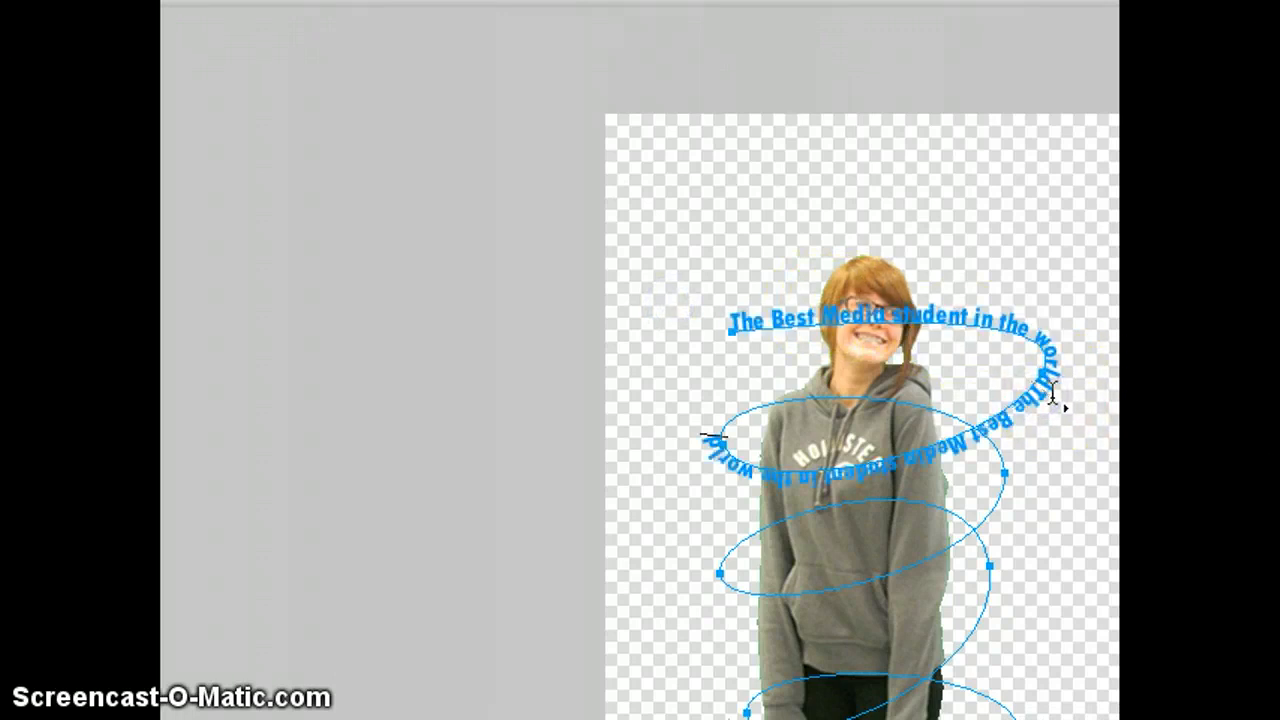
pyautogui.hotkey('ctrl', 'v')
pyautogui.hotkey('ctrl', 'v')
pyautogui.hotkey('ctrl', 'v')
pyautogui.hotkey('ctrl', 'v')
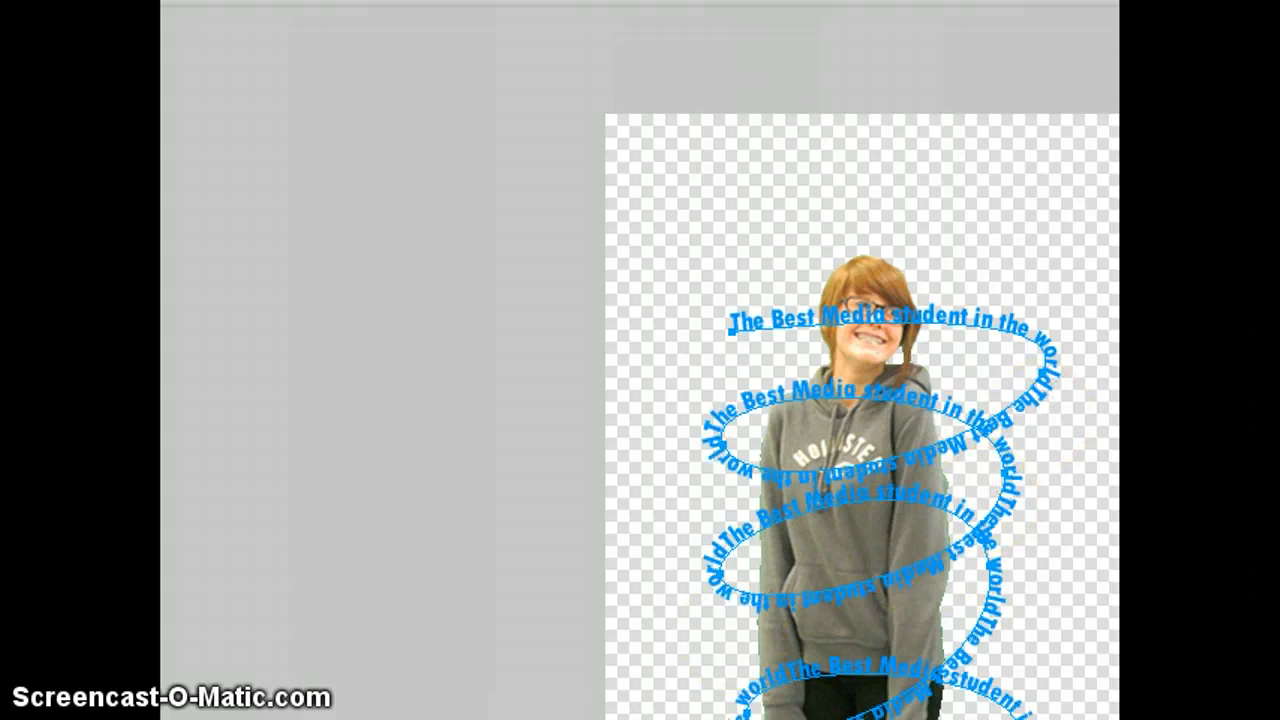
# - Consult step 4 of the web page instructions, and set the path text's orientation to Skew Vertical in Fireworks
pyautogui.click(275, 717)
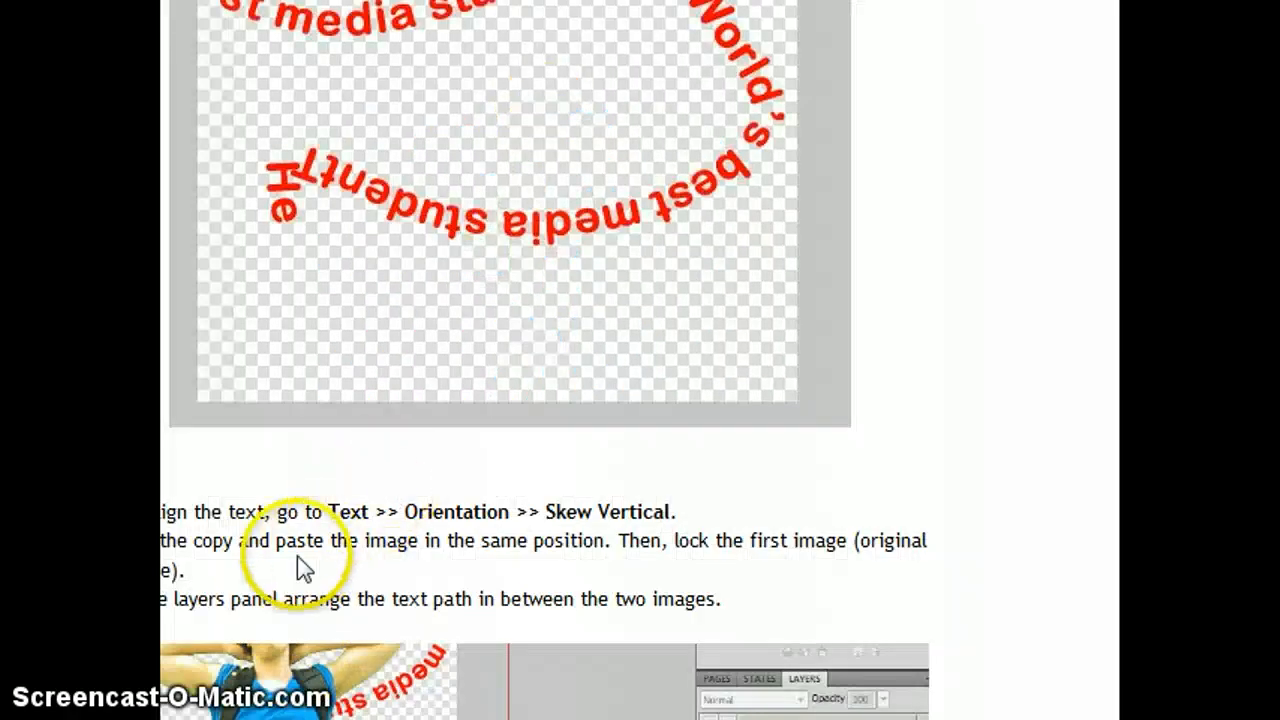
pyautogui.hscroll(-3, 190, 525)
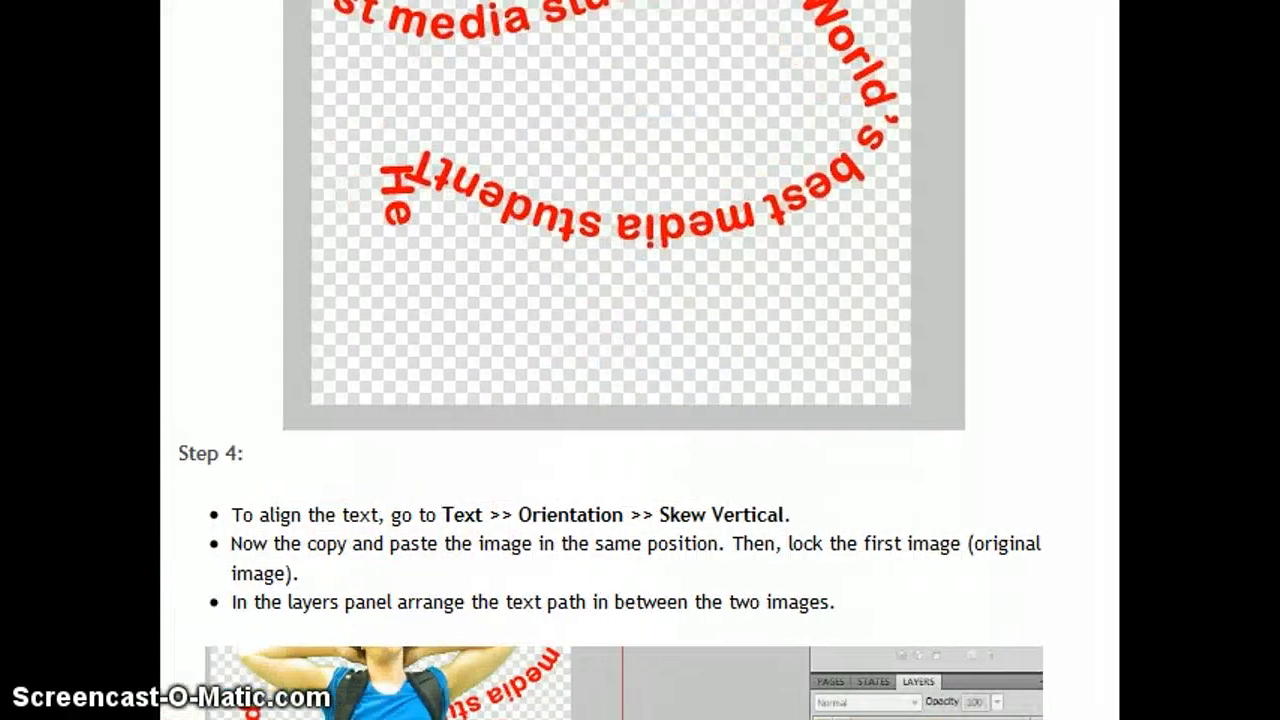
pyautogui.moveTo(246, 514); pyautogui.dragTo(284, 514)
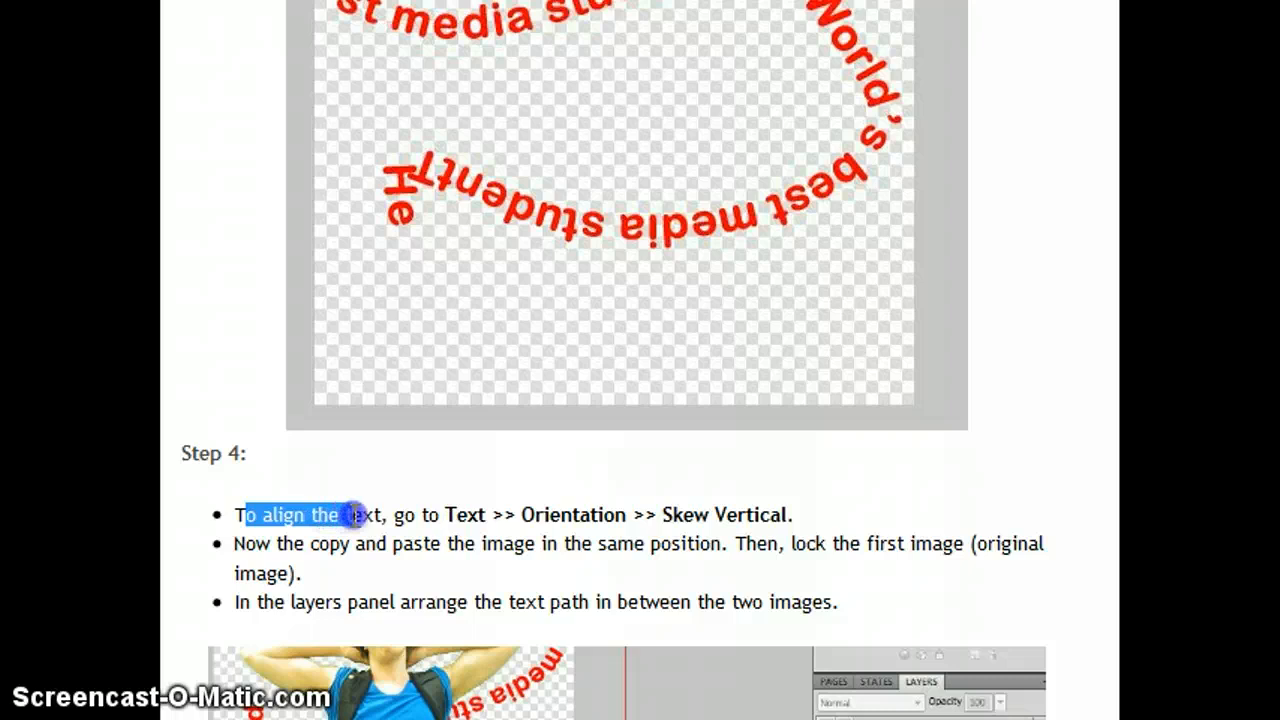
pyautogui.moveTo(460, 518); pyautogui.dragTo(580, 537)
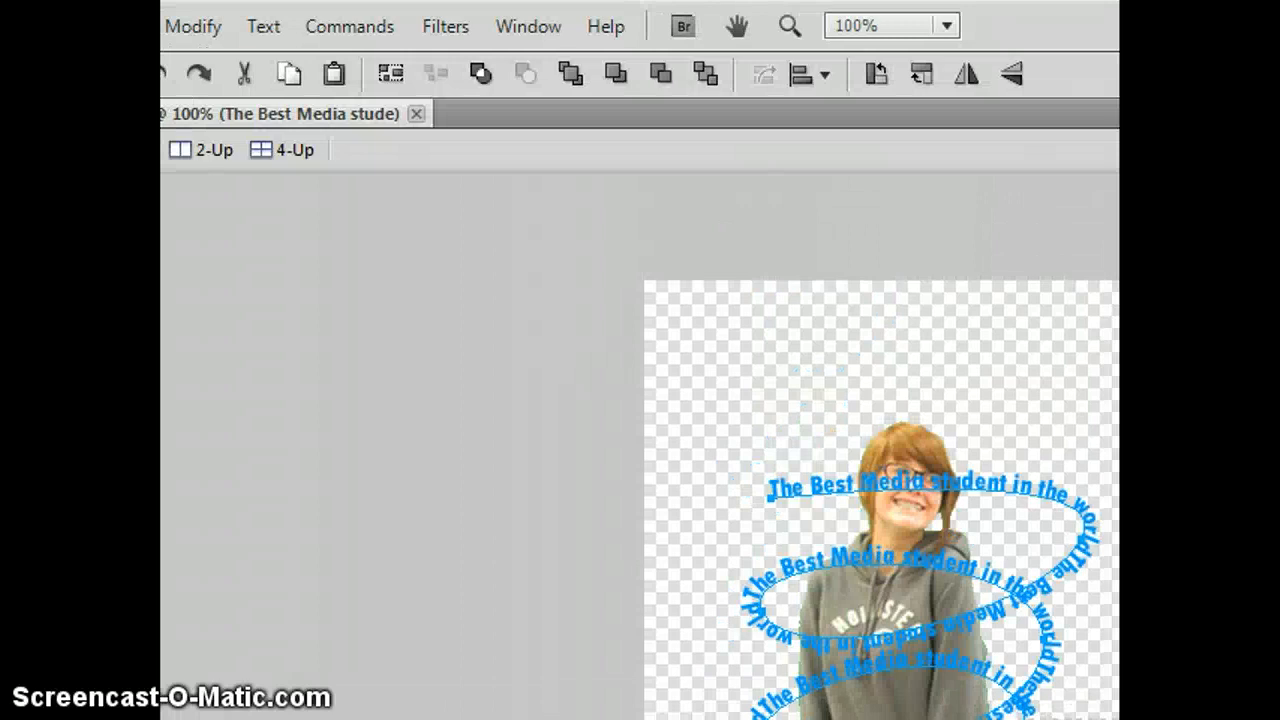
pyautogui.click(314, 10)
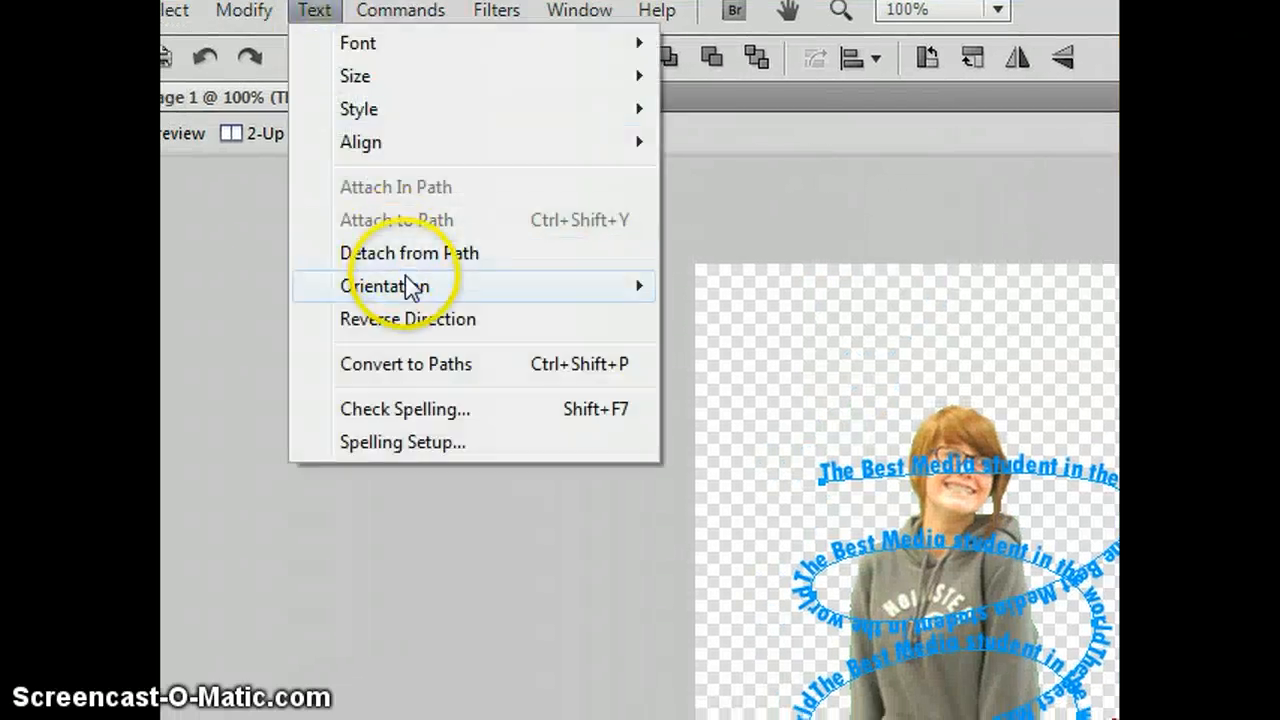
pyautogui.moveTo(543, 286)
pyautogui.click(220, 319)
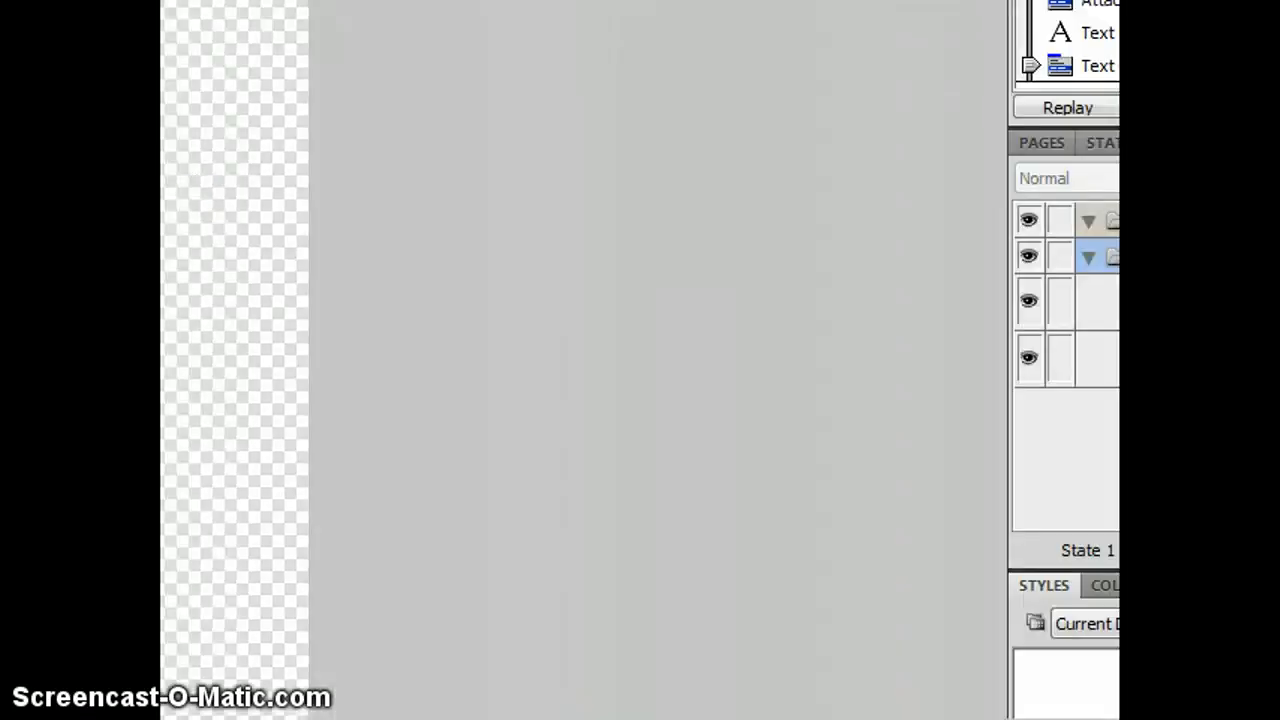
# - Duplicate Layer 1 once, inserting the new layer after the current layer
pyautogui.click(864, 341)
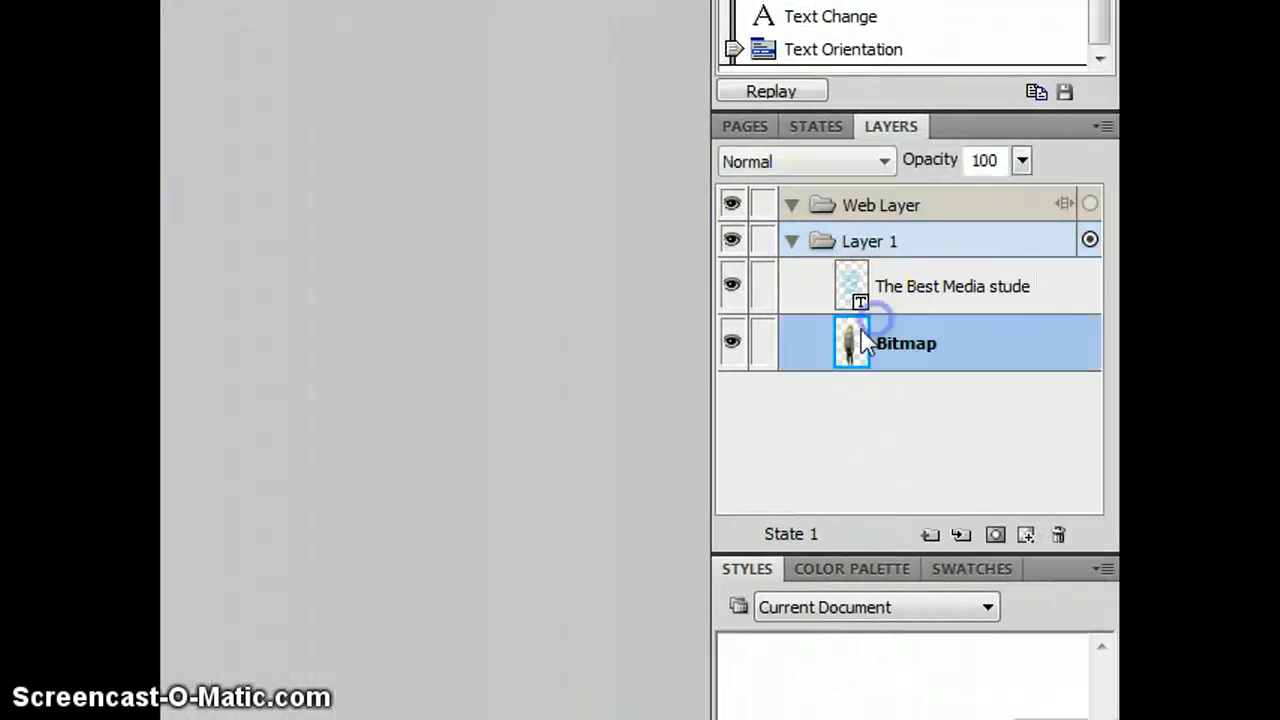
pyautogui.rightClick(920, 343)
pyautogui.click(752, 368)
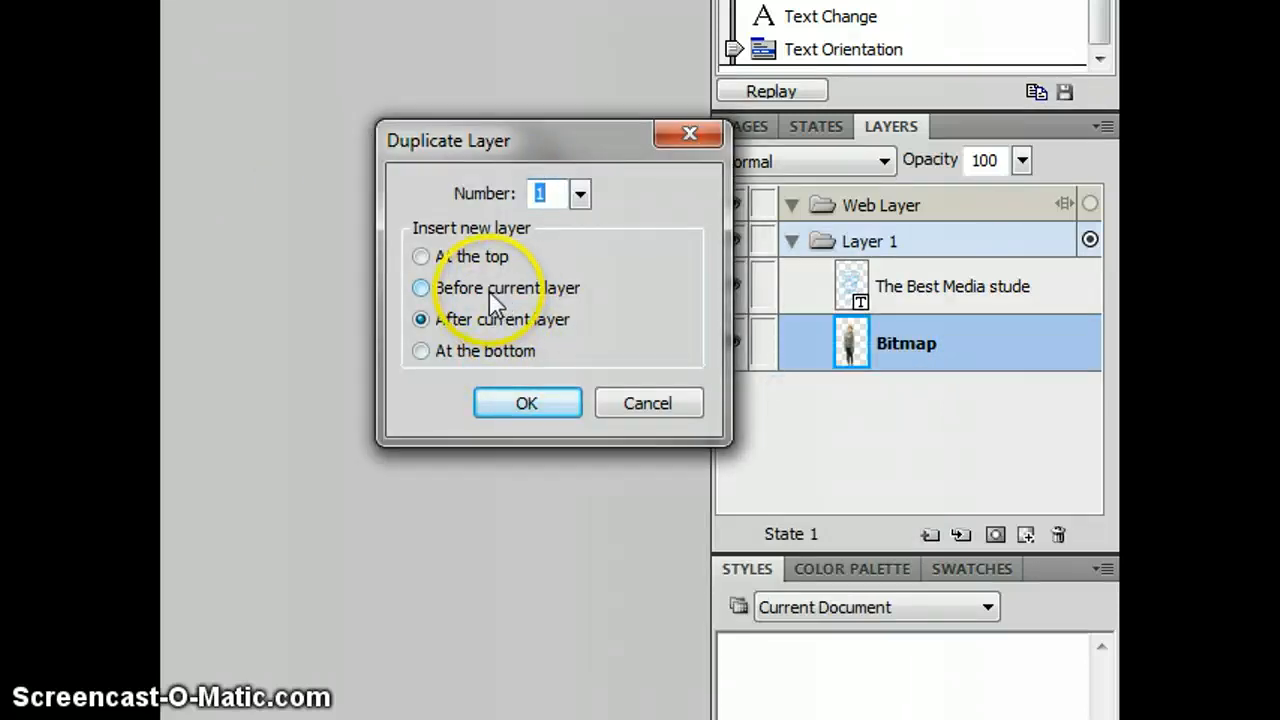
pyautogui.click(528, 403)
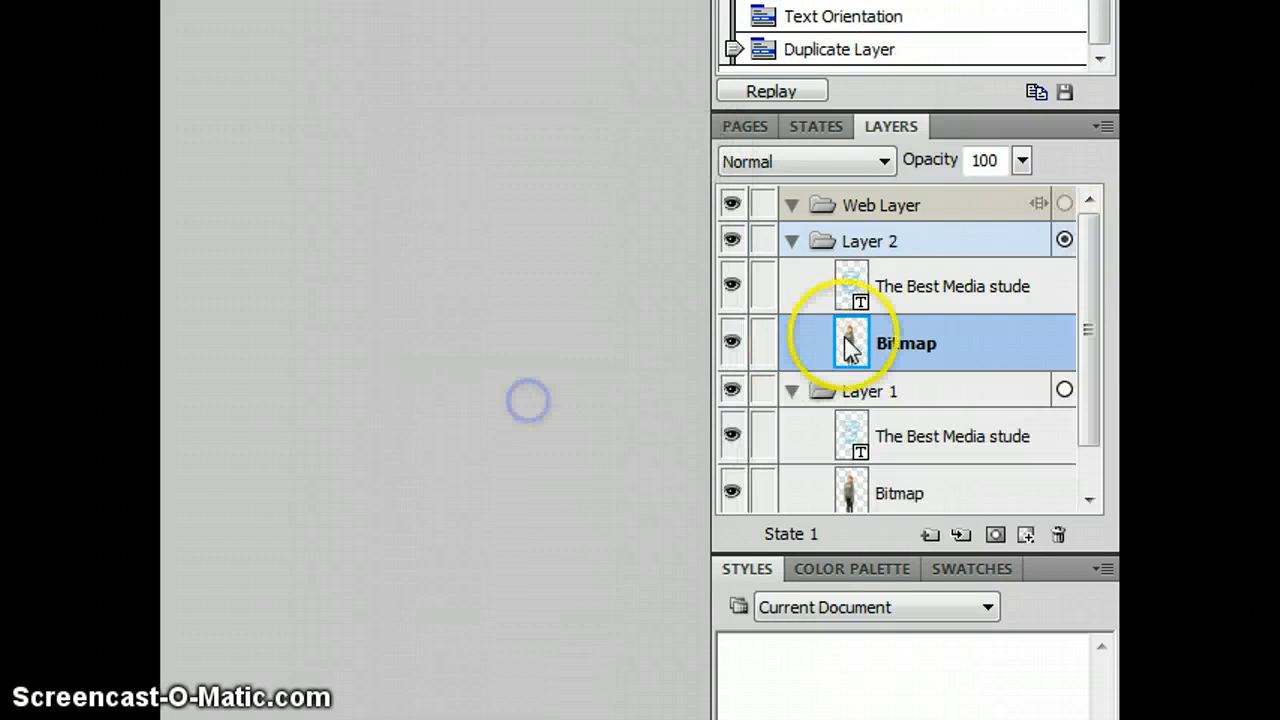
# - Move Layer 1's bitmap to the top of Layer 2 above the text, and delete the duplicate text left in Layer 1
pyautogui.moveTo(897, 503); pyautogui.dragTo(893, 256)
pyautogui.click(920, 493)
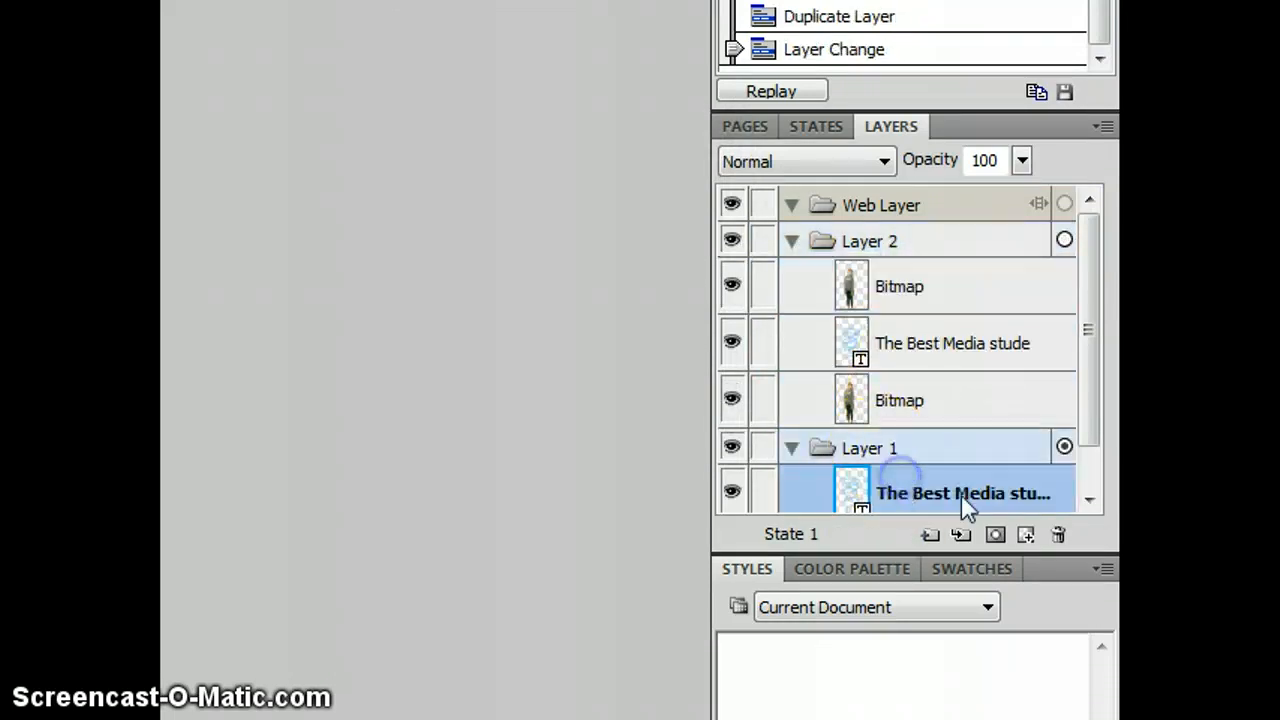
pyautogui.click(1058, 534)
pyautogui.click(912, 396)
pyautogui.click(903, 300)
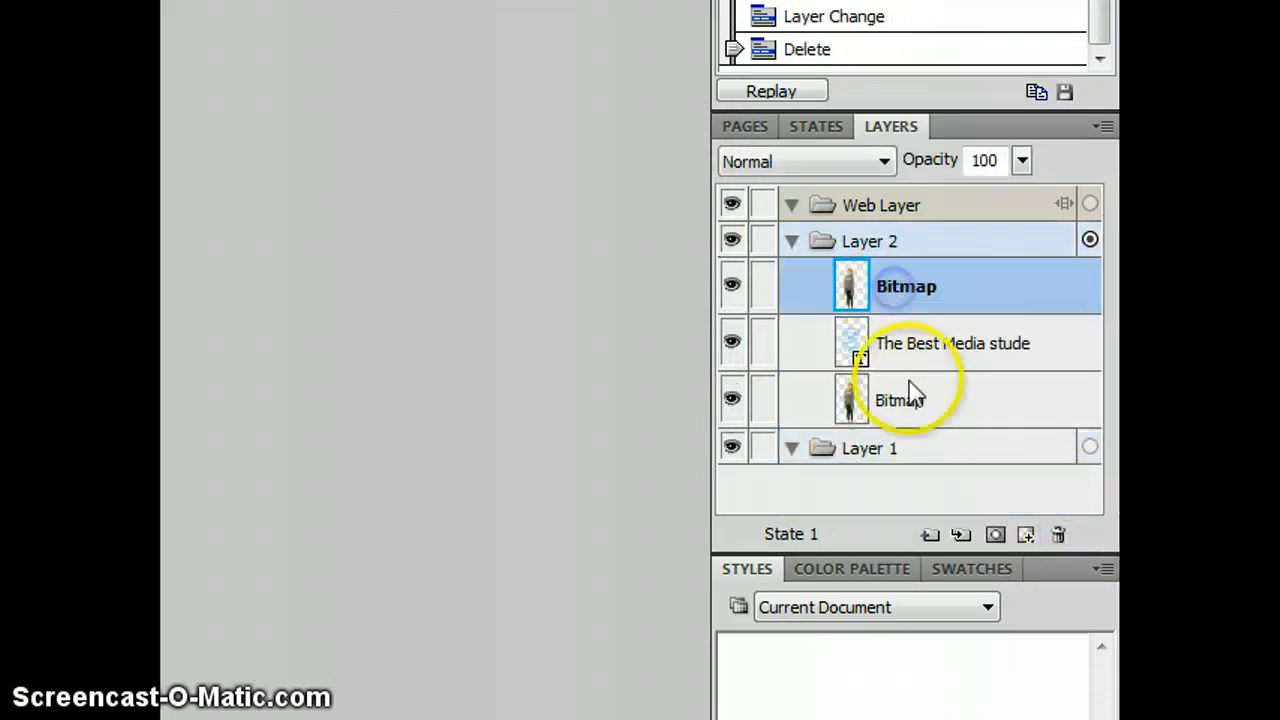
pyautogui.click(914, 391)
pyautogui.click(914, 305)
pyautogui.click(920, 340)
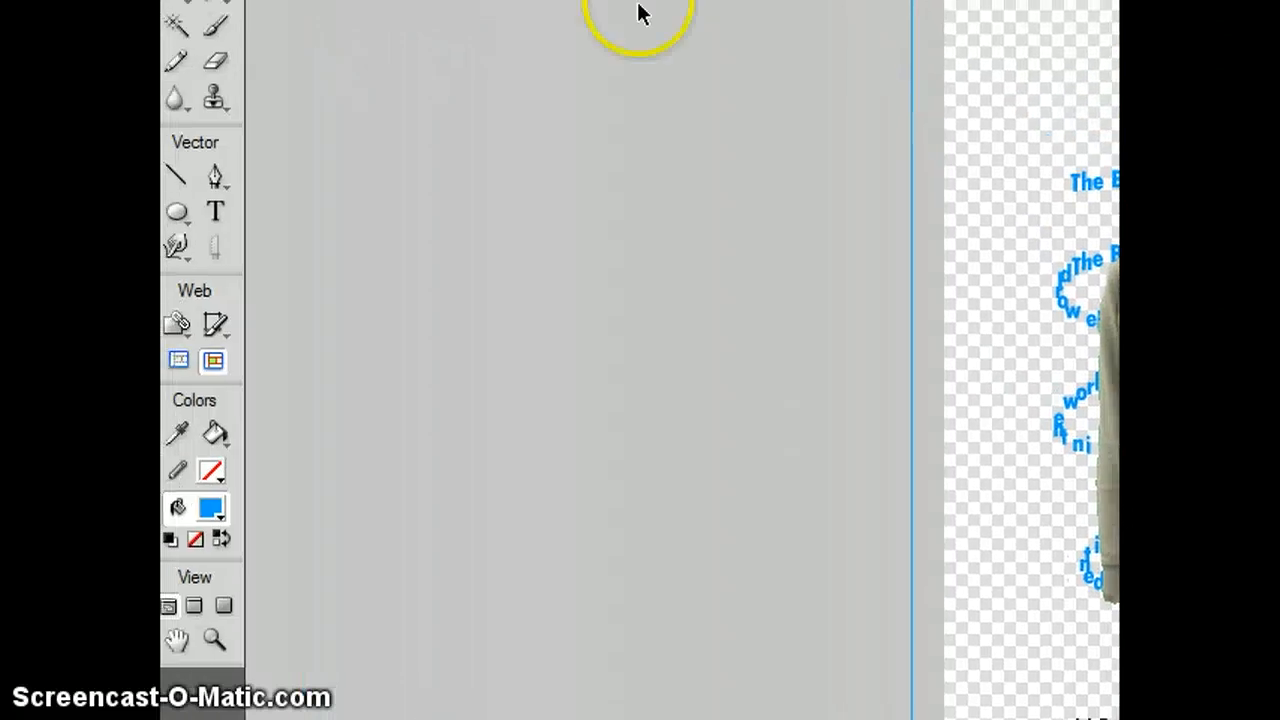
# - Erase strips of the top bitmap across the chest, waist, thighs and knees wherever the spiral text passes in front of the body
pyautogui.click(215, 61)
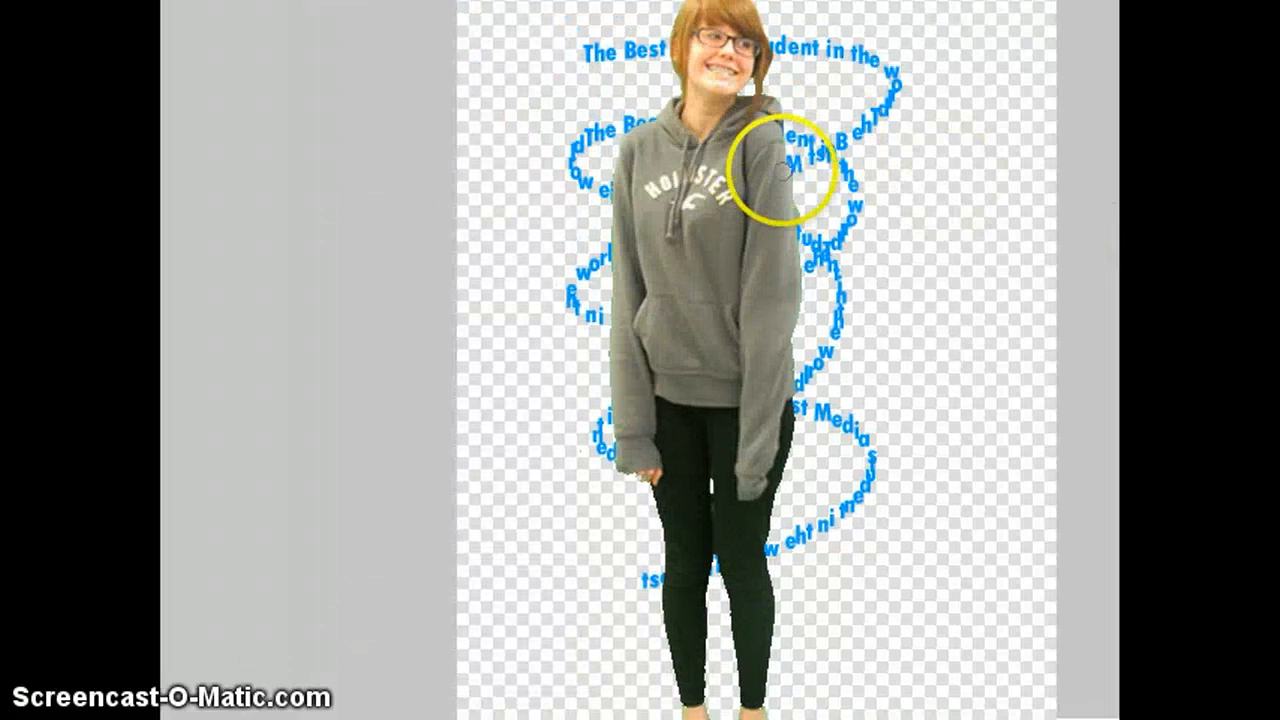
pyautogui.click(788, 165)
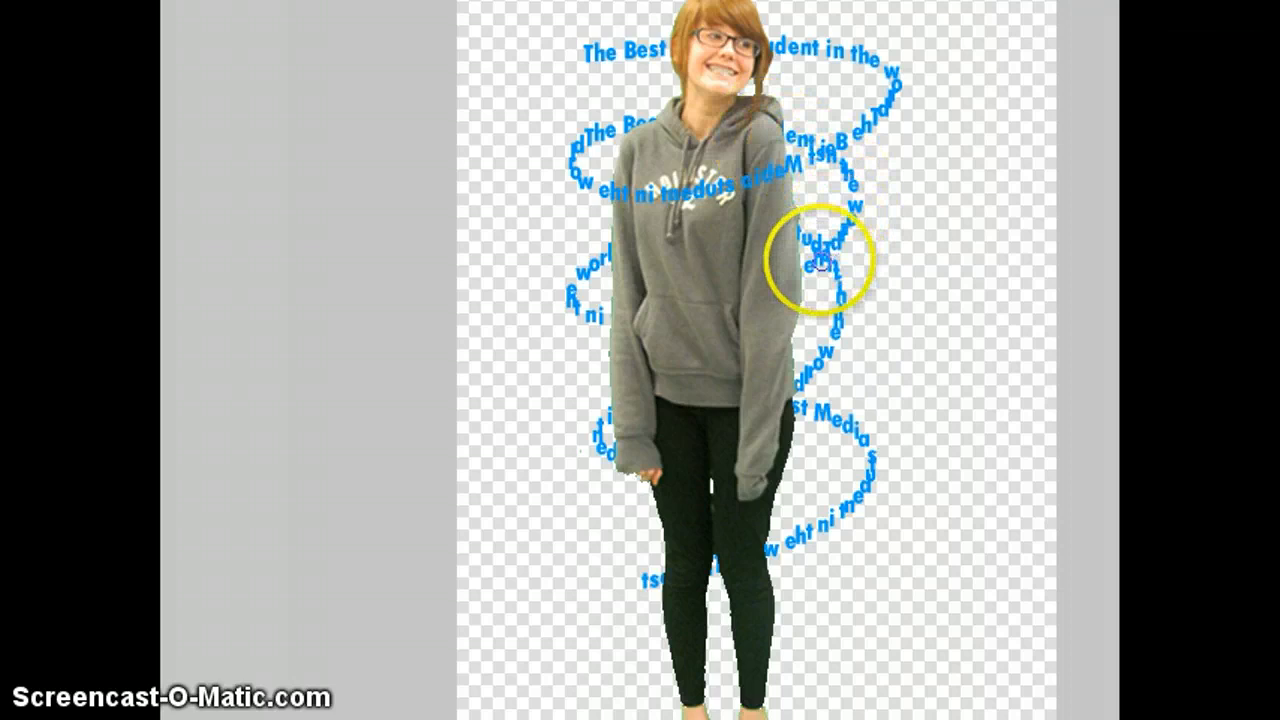
pyautogui.click(789, 285)
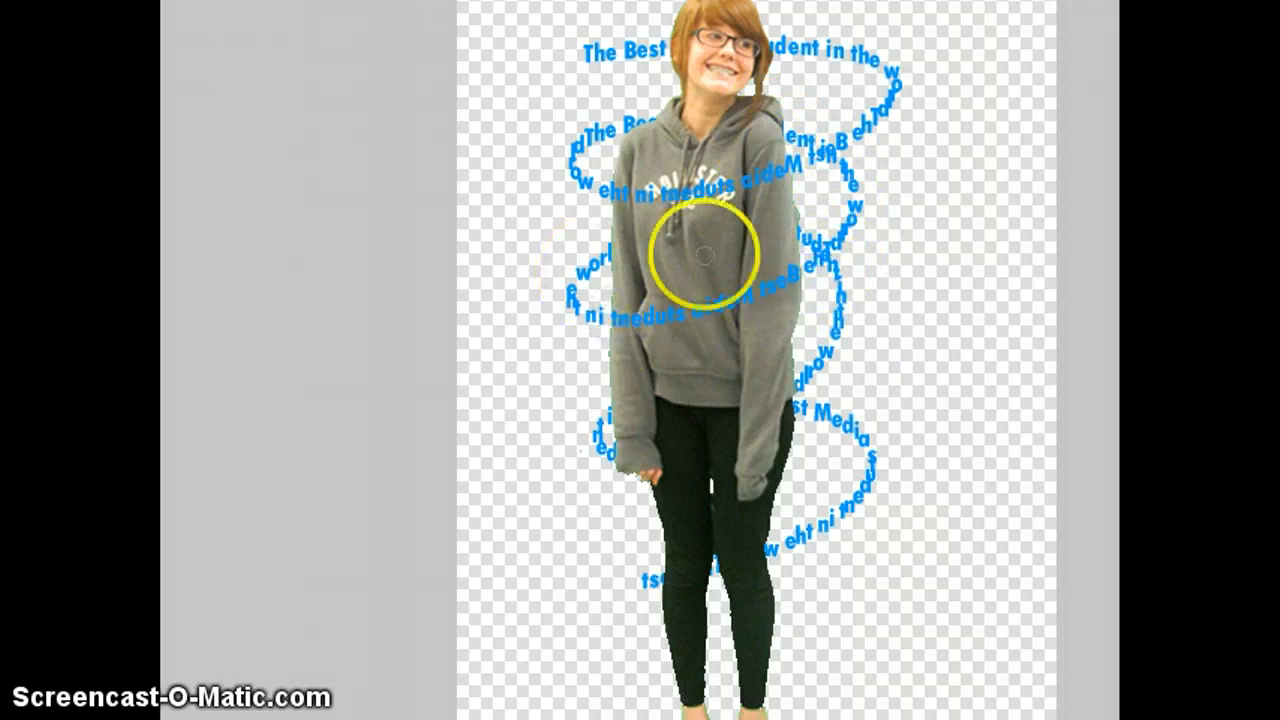
pyautogui.click(756, 411)
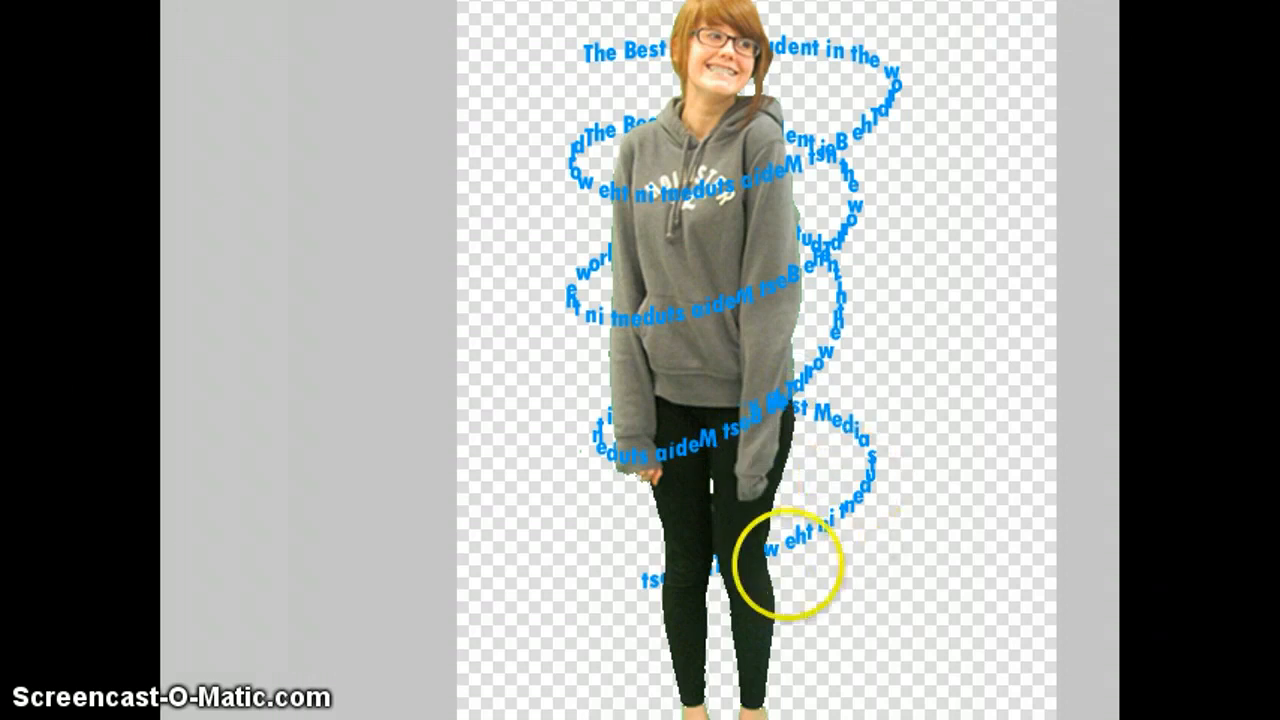
pyautogui.moveTo(755, 555); pyautogui.dragTo(662, 585)
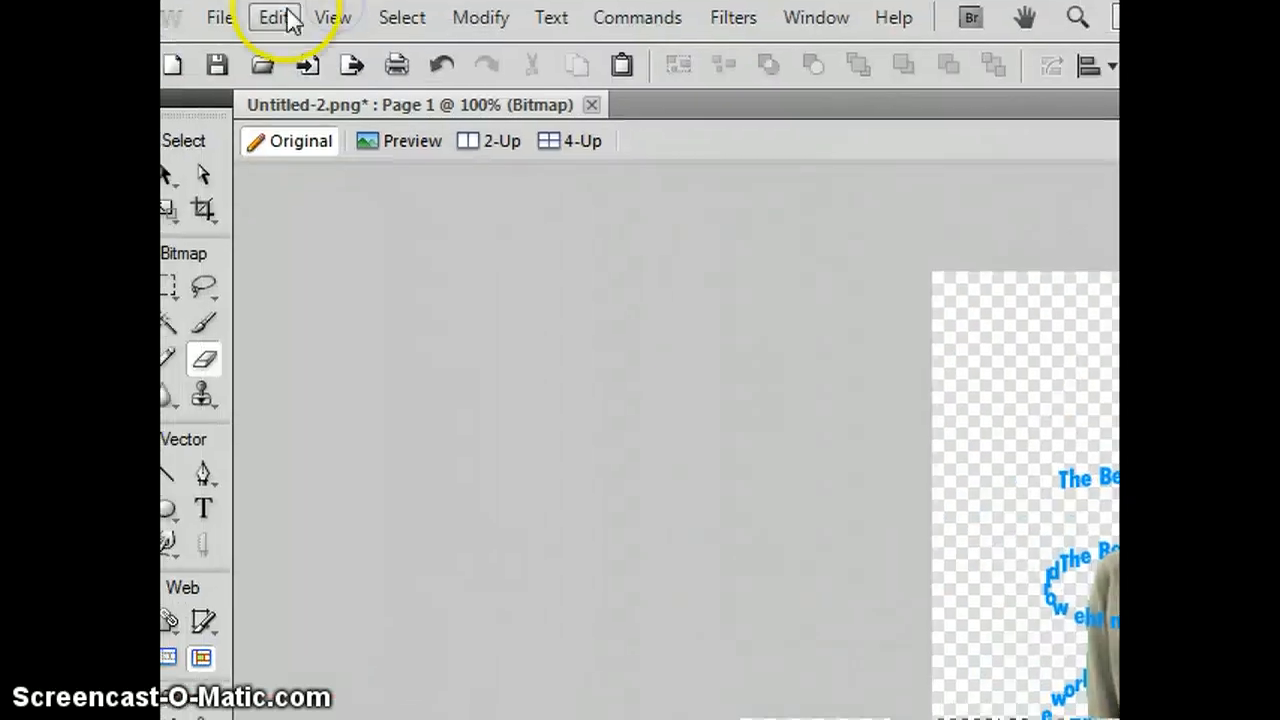
# - Save the document as a Fireworks PNG named firstlastname_activity7part2.png in the aCTIVITY 7 folder
pyautogui.click(220, 17)
pyautogui.click(268, 360)
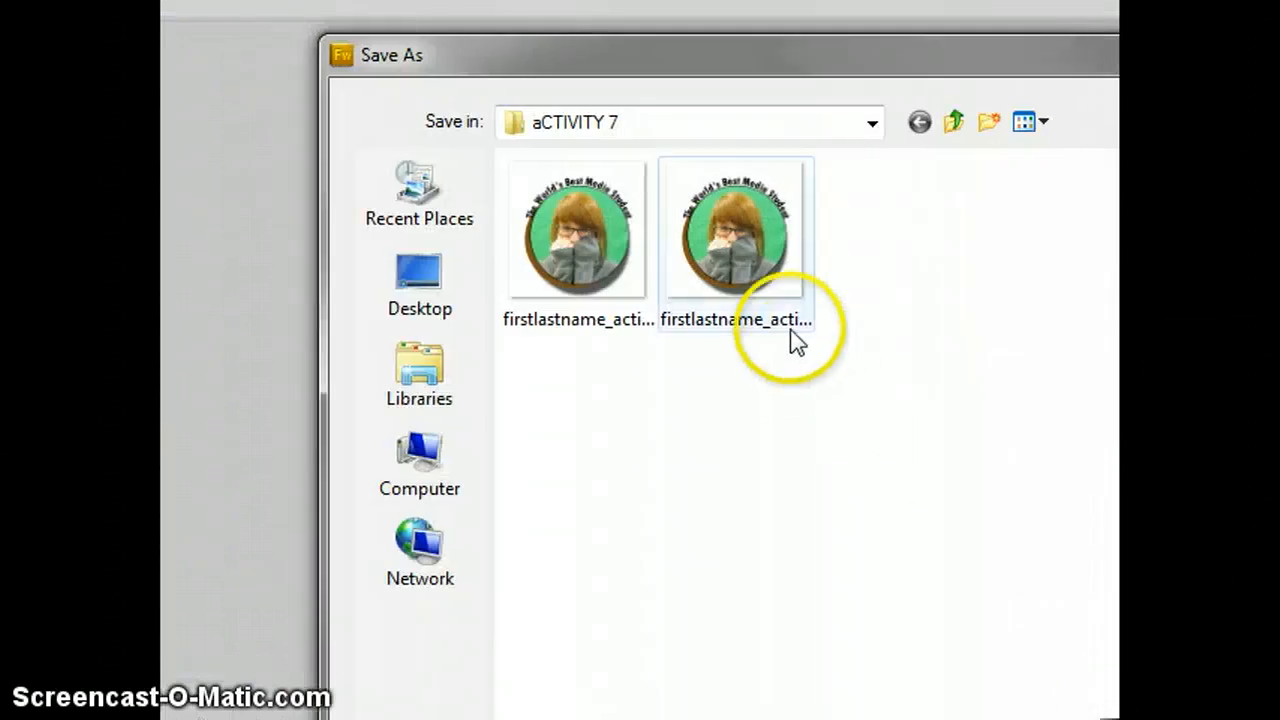
pyautogui.click(766, 300)
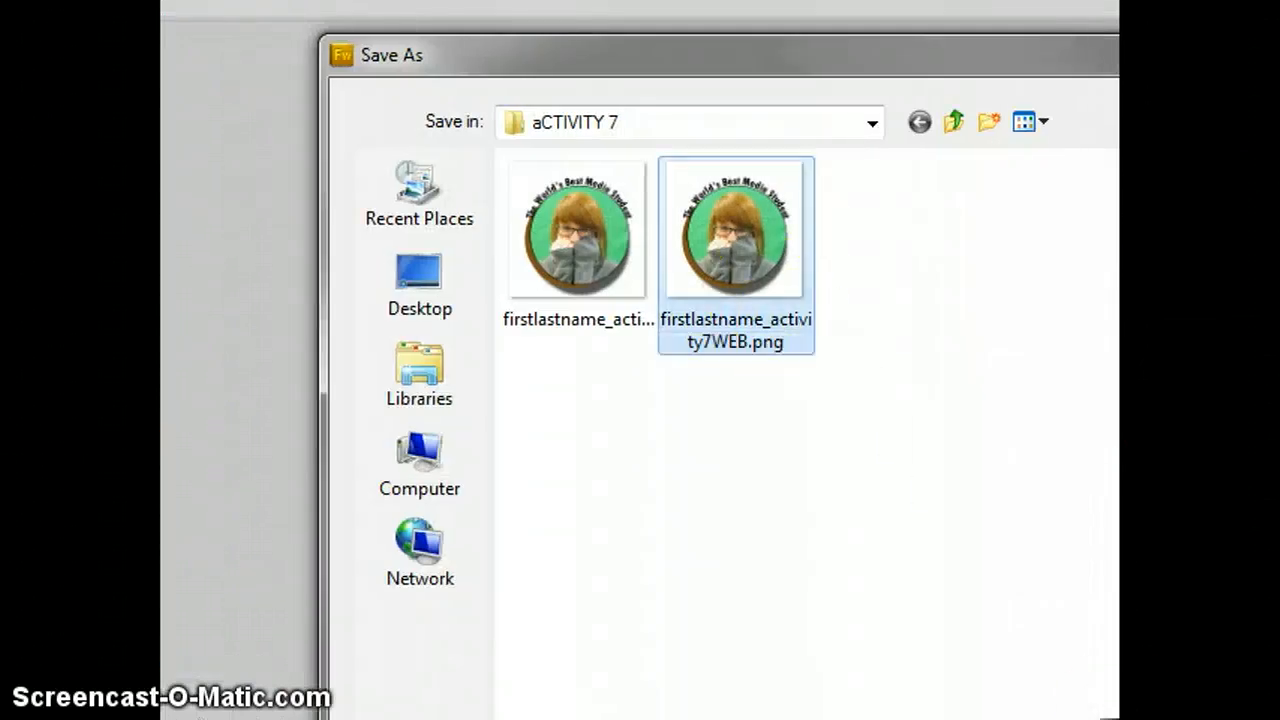
pyautogui.click(700, 718)
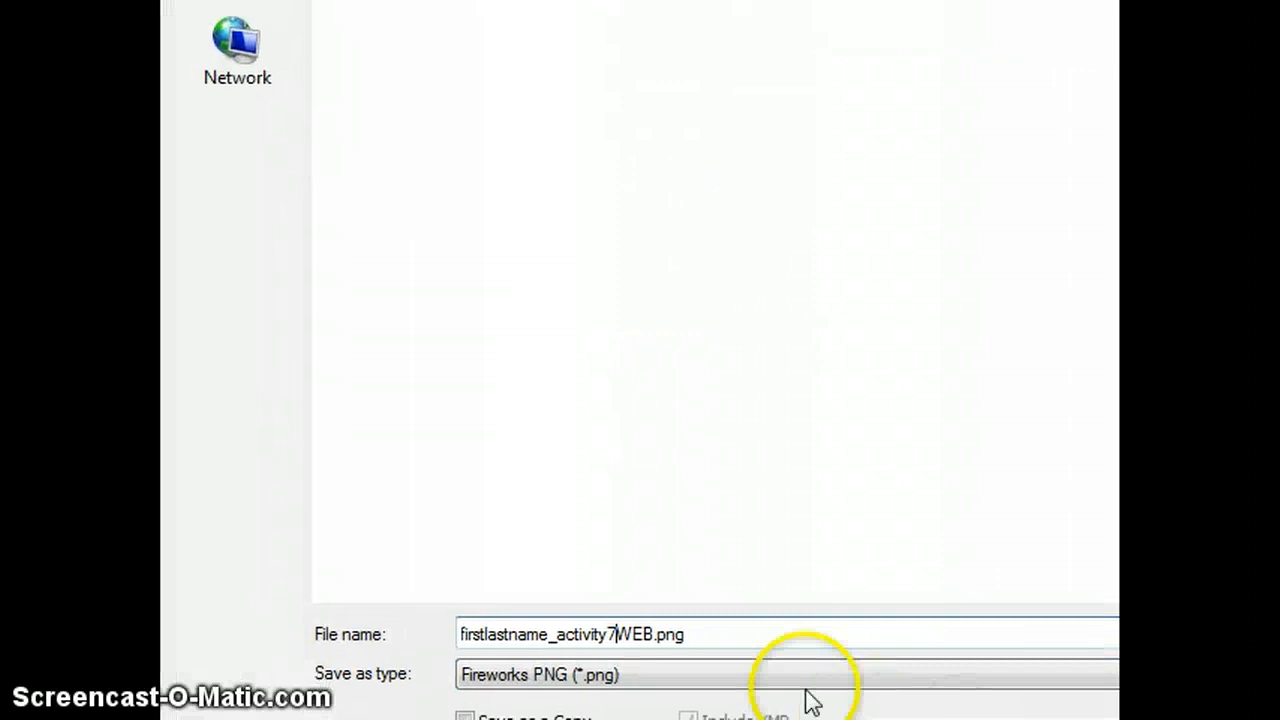
pyautogui.moveTo(668, 634); pyautogui.dragTo(690, 634)
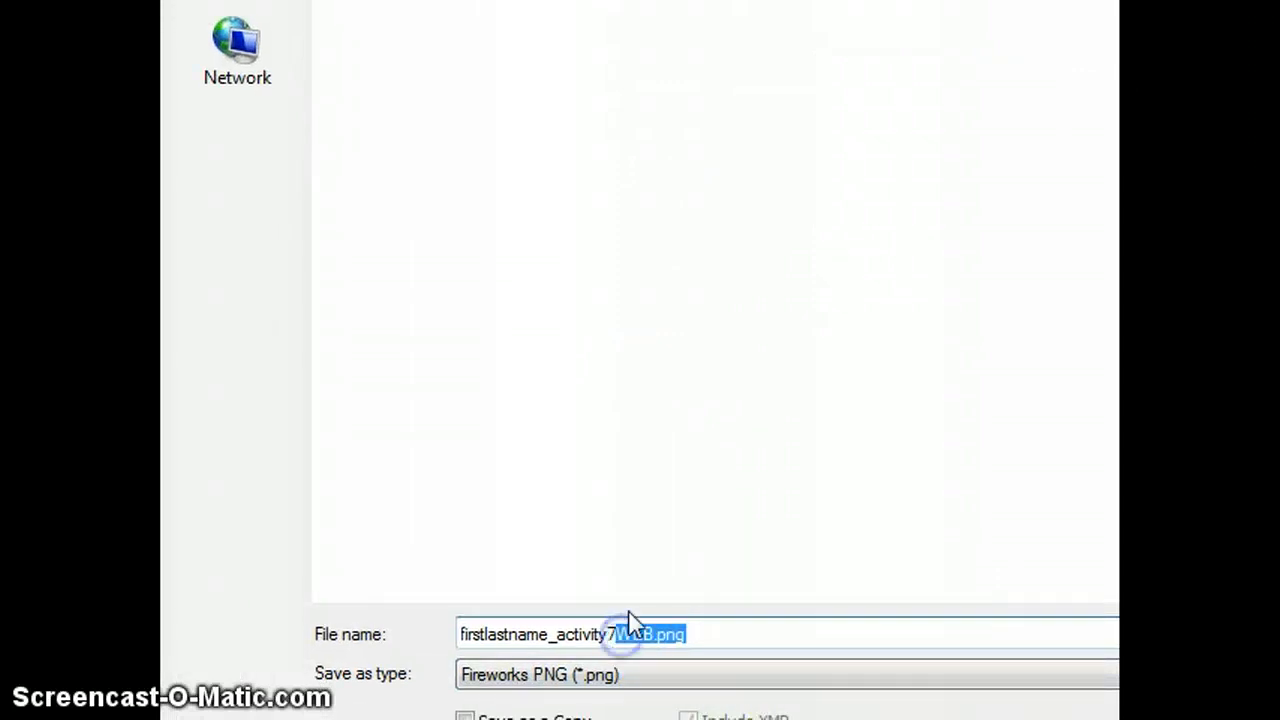
pyautogui.write('part2')
pyautogui.click(906, 634)
pyautogui.press('Return')
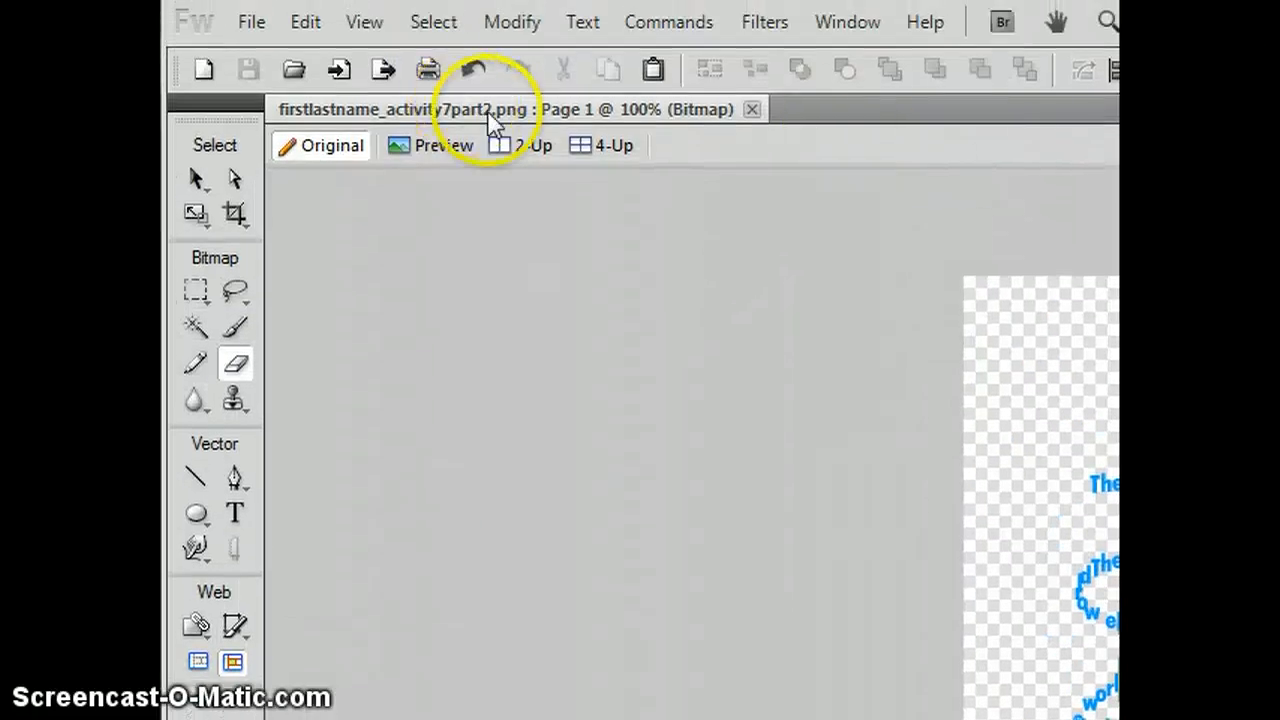
# - Run the Export Wizard with the web as the destination, and set the first preview's export format to PNG
pyautogui.click(250, 22)
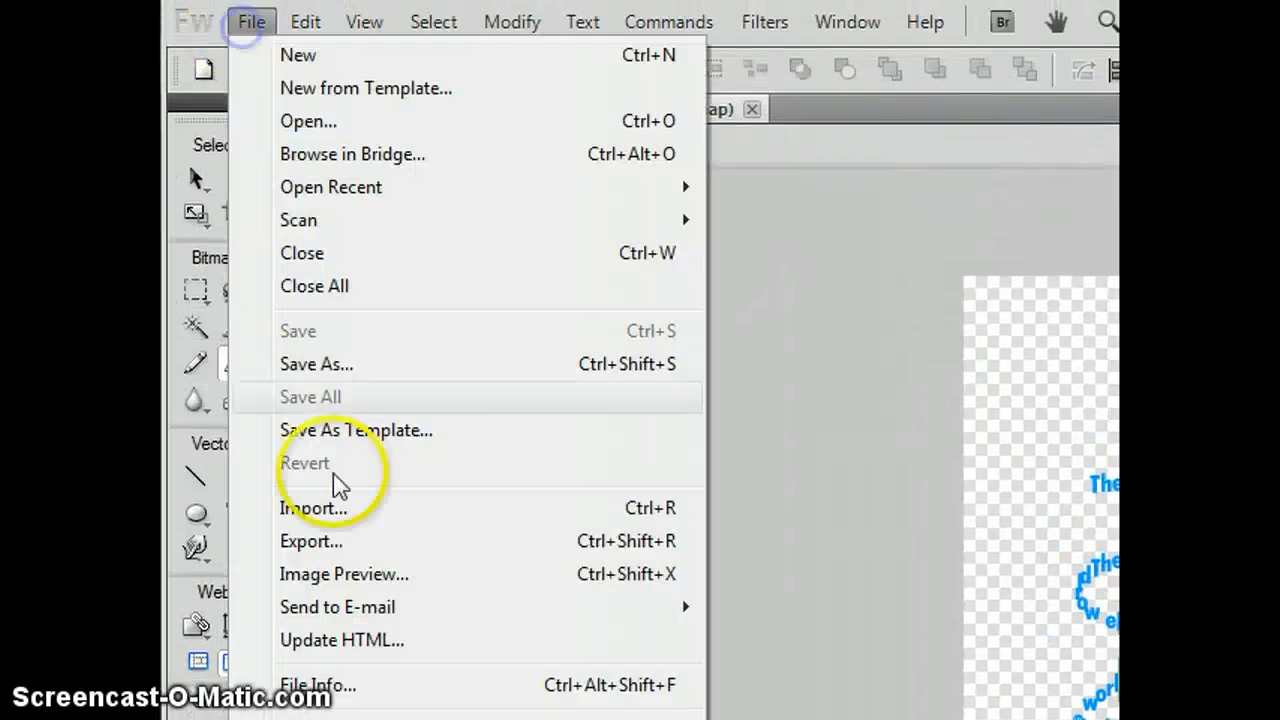
pyautogui.click(350, 545)
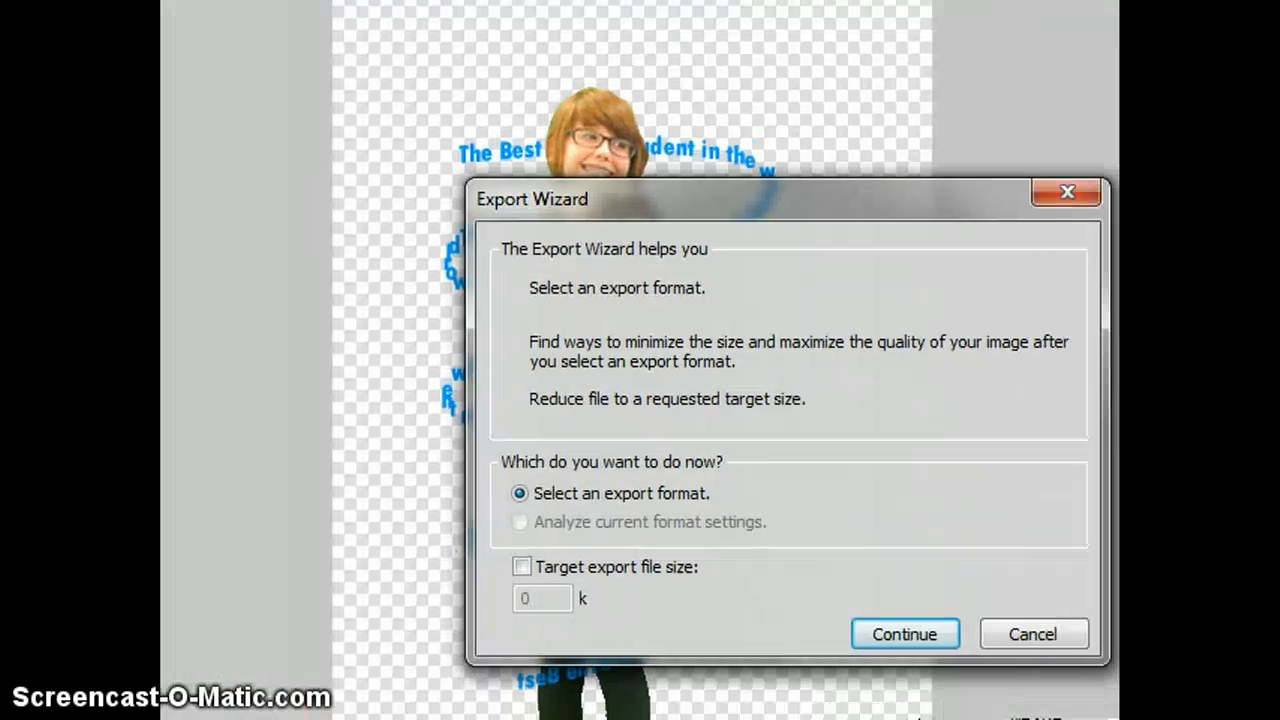
pyautogui.click(891, 631)
pyautogui.click(893, 553)
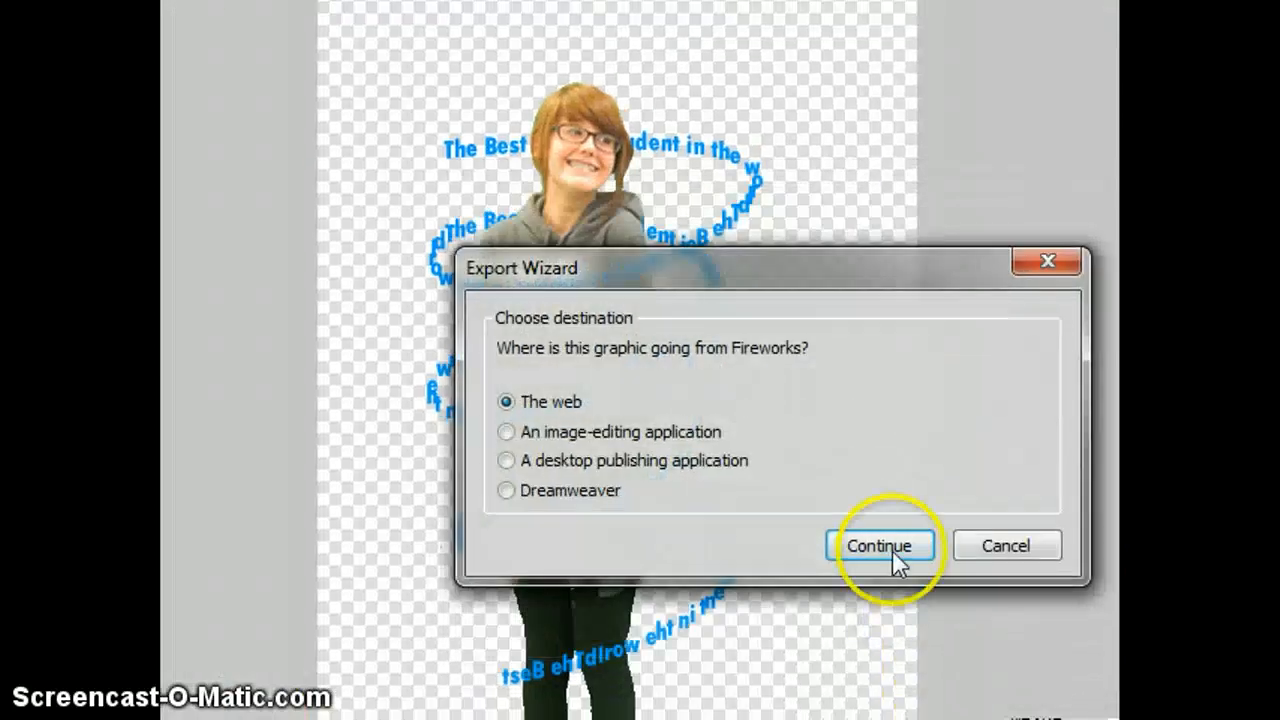
pyautogui.click(962, 606)
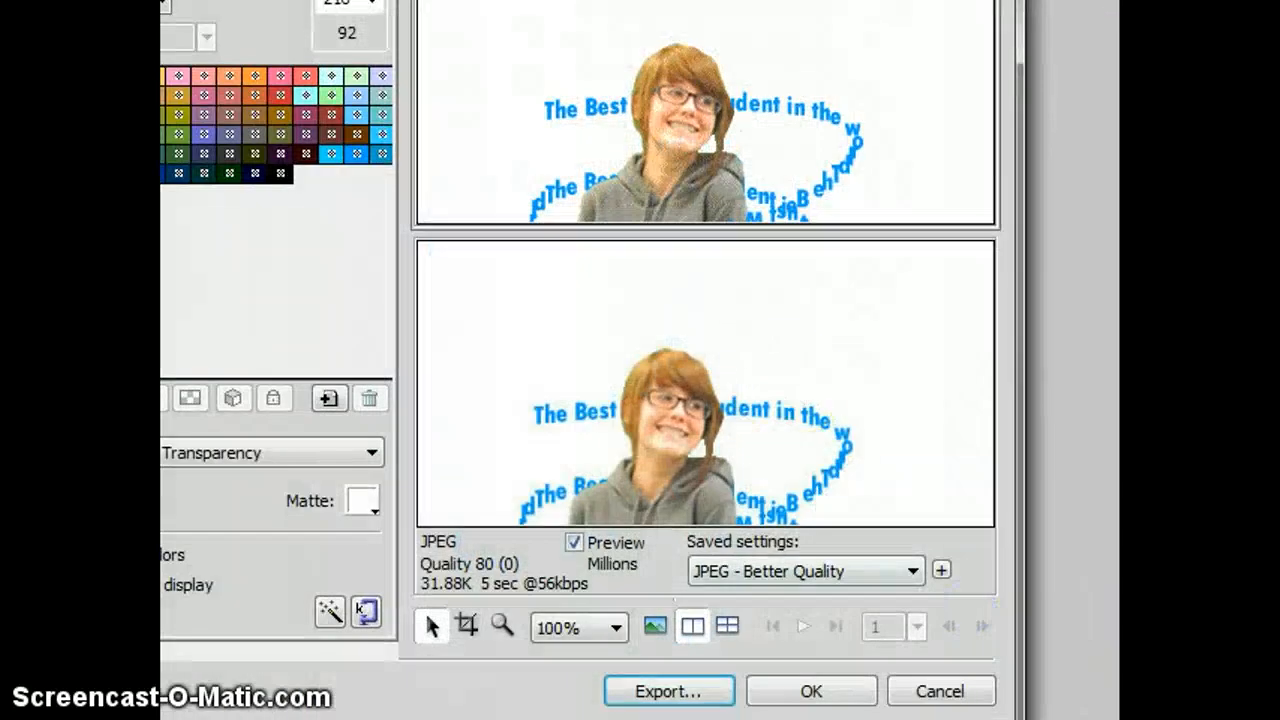
pyautogui.click(225, 2)
pyautogui.click(206, 41)
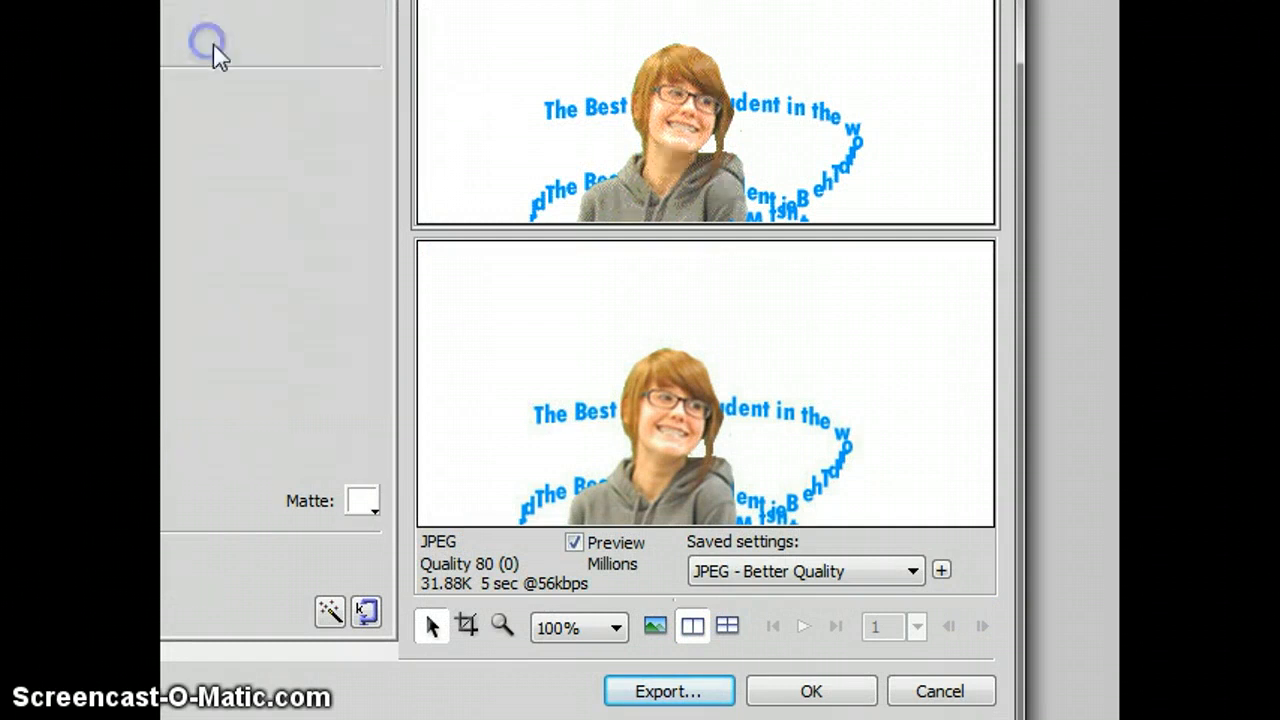
# - Export the image as firstlastname_activity7part2WEB.png with Images Only
pyautogui.click(663, 691)
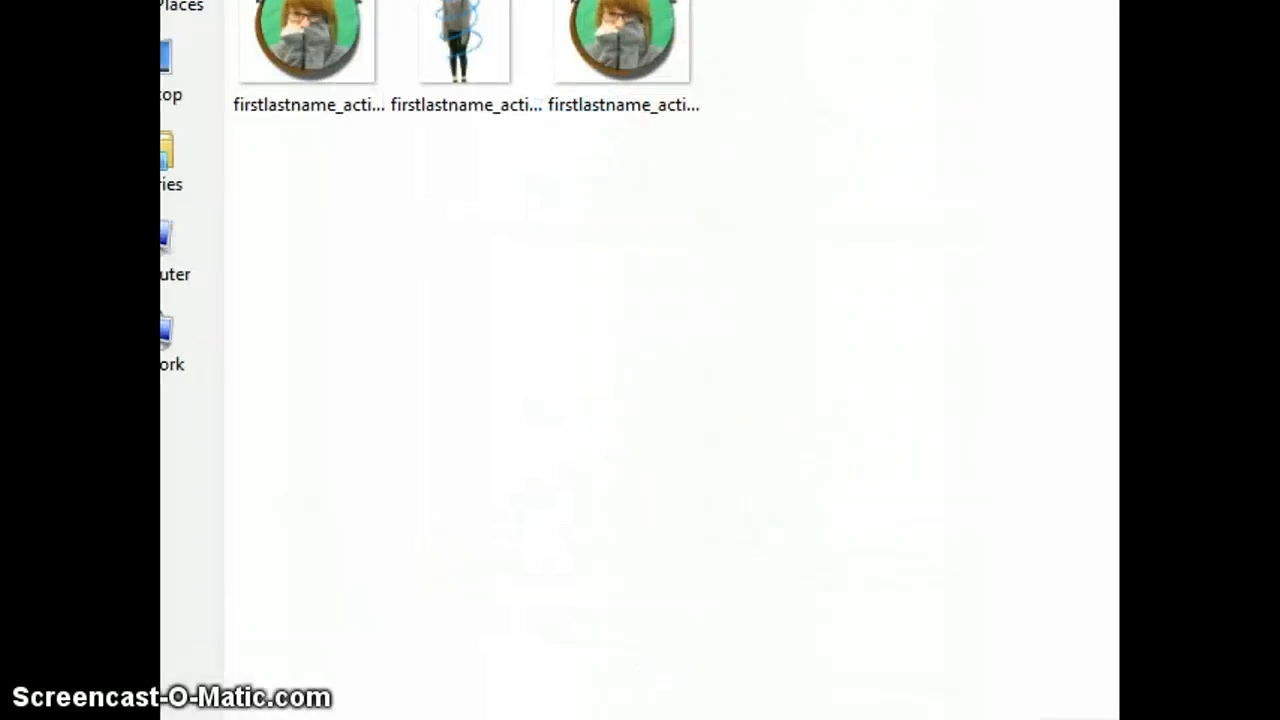
pyautogui.click(463, 620)
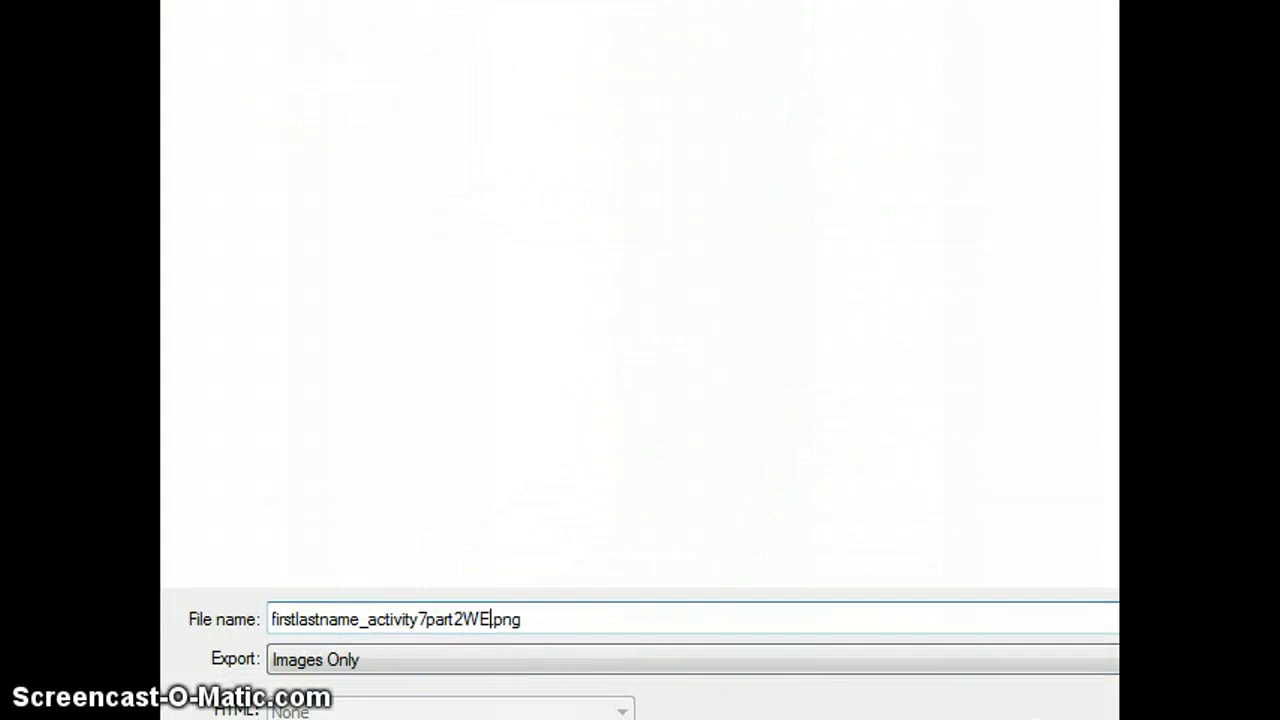
pyautogui.press('Return')
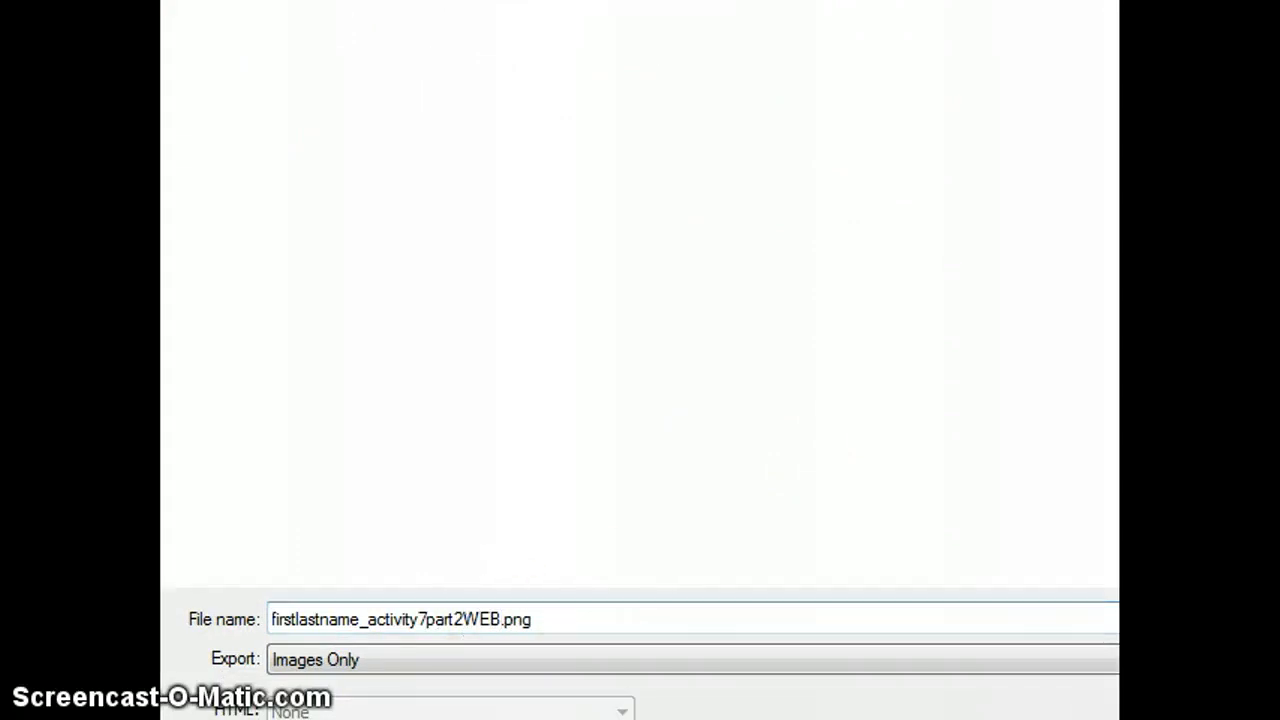